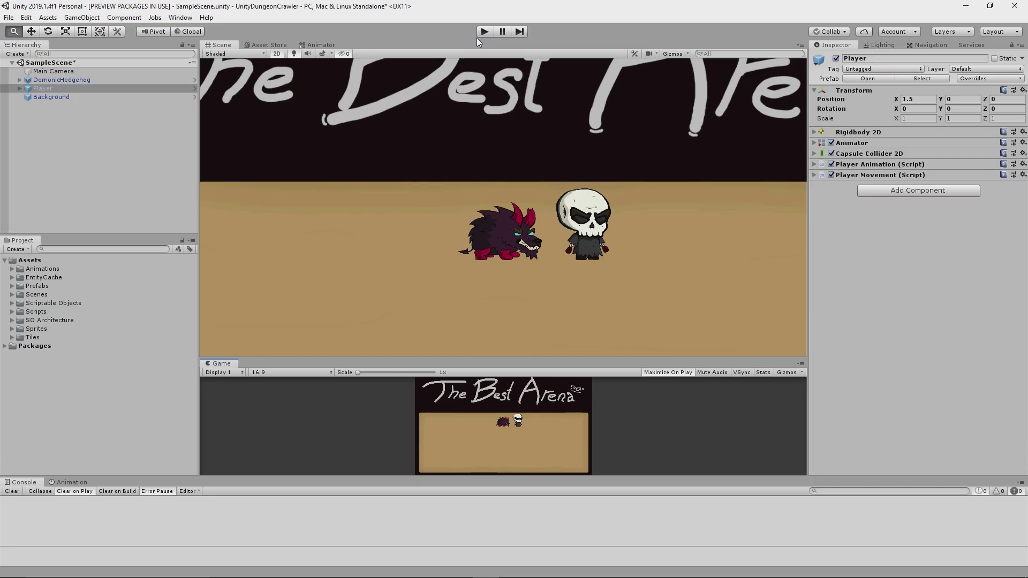
- Play-test the scene by moving the player up against the arena's upper wall and back and forth along it
left_click(483, 32)
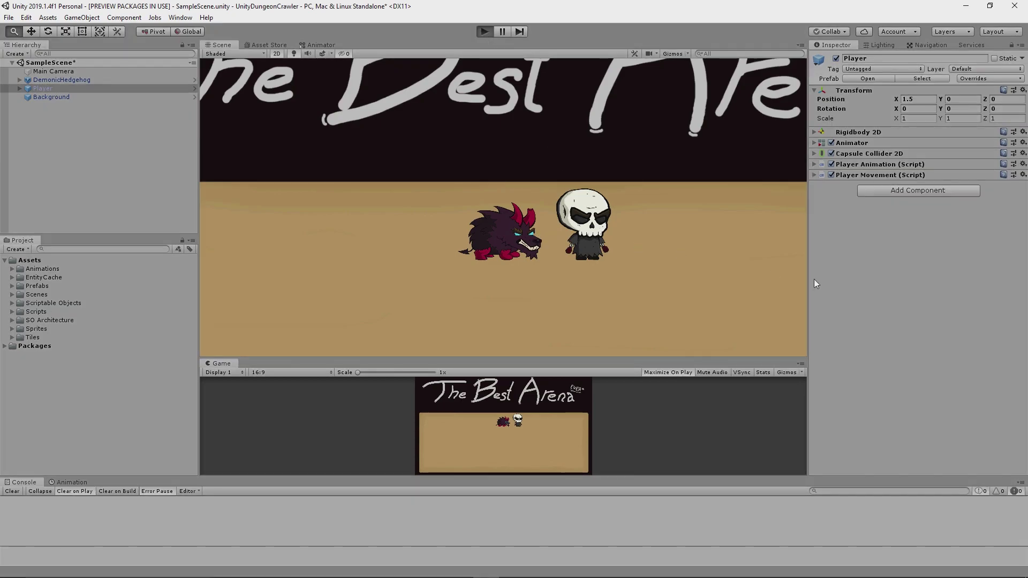
key("w")
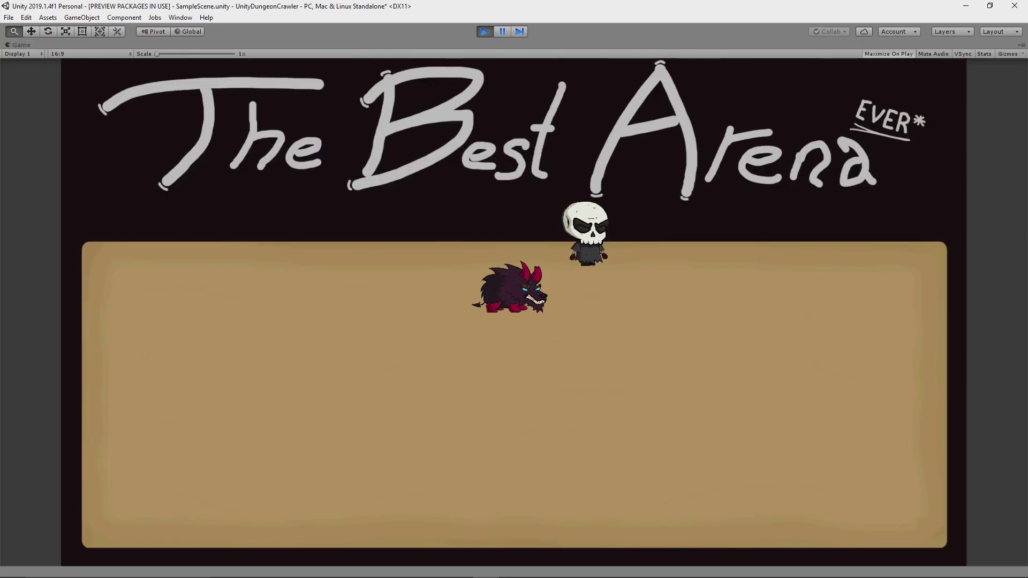
key("d")
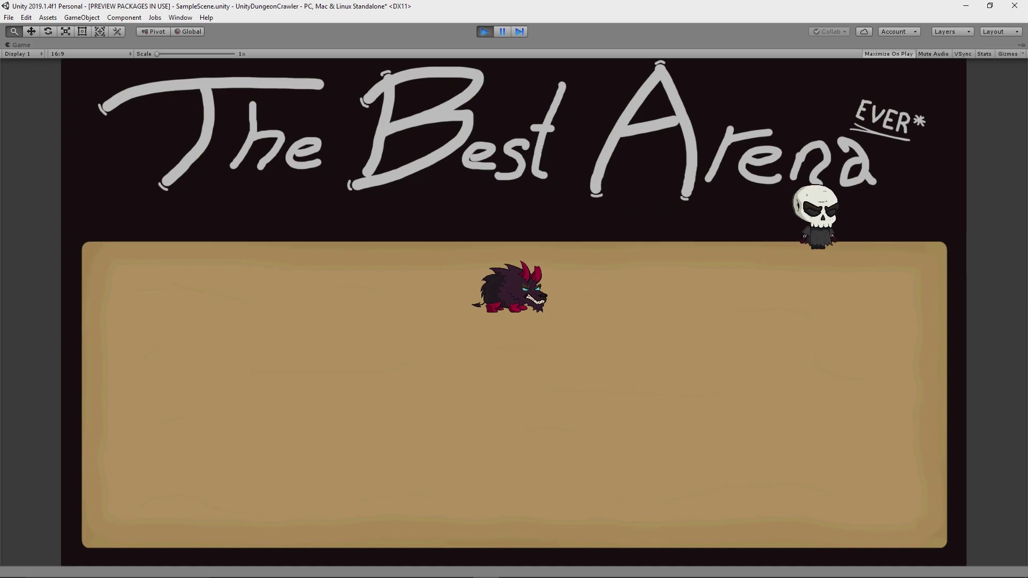
key("a")
key("a")
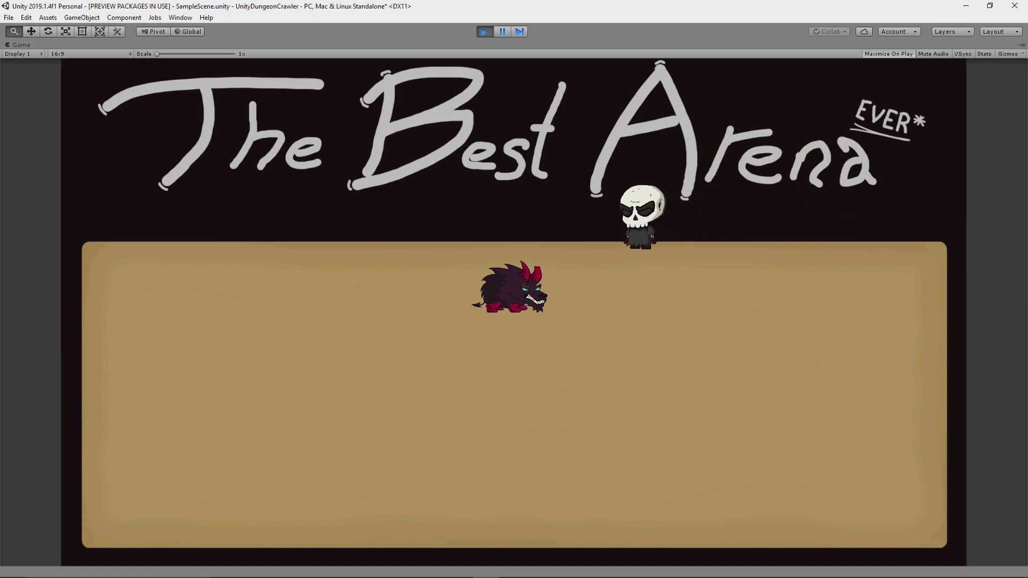
key("d")
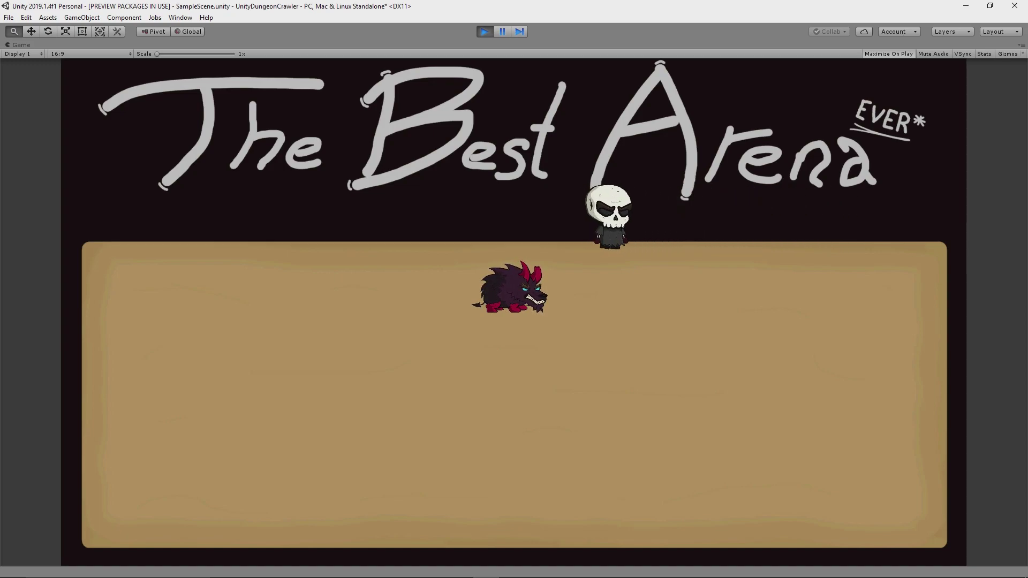
key("d")
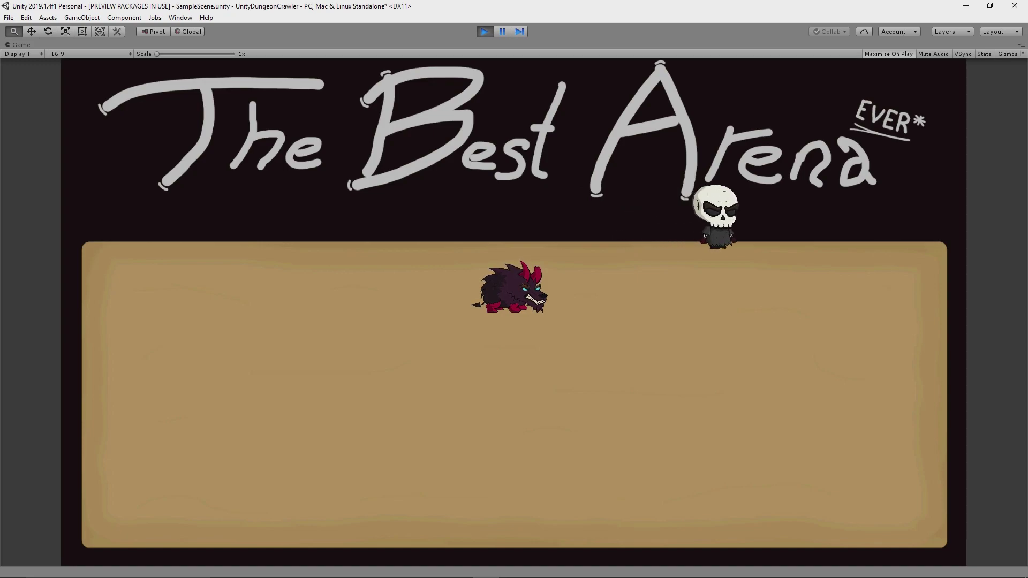
key("d")
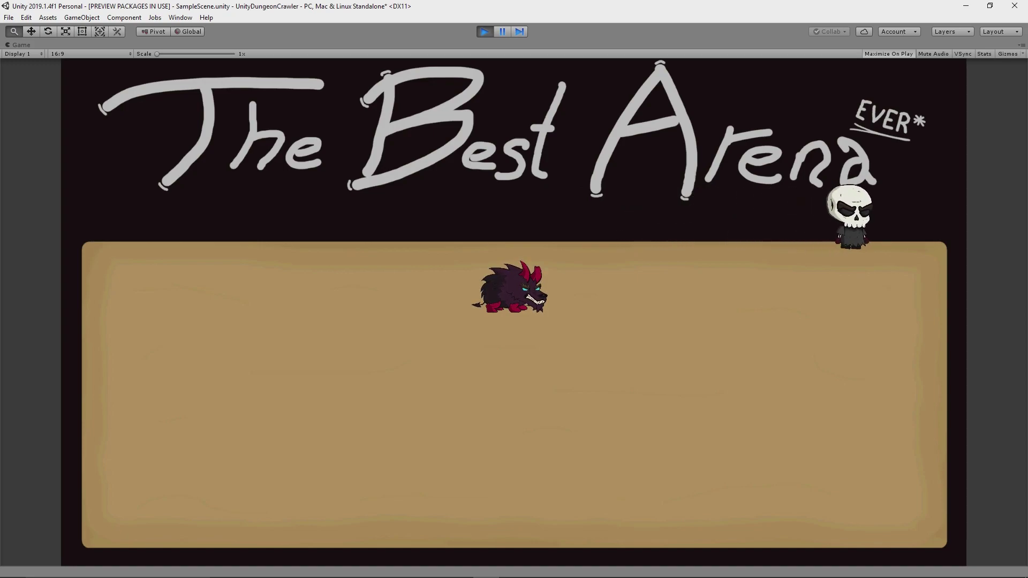
key("a")
key("s")
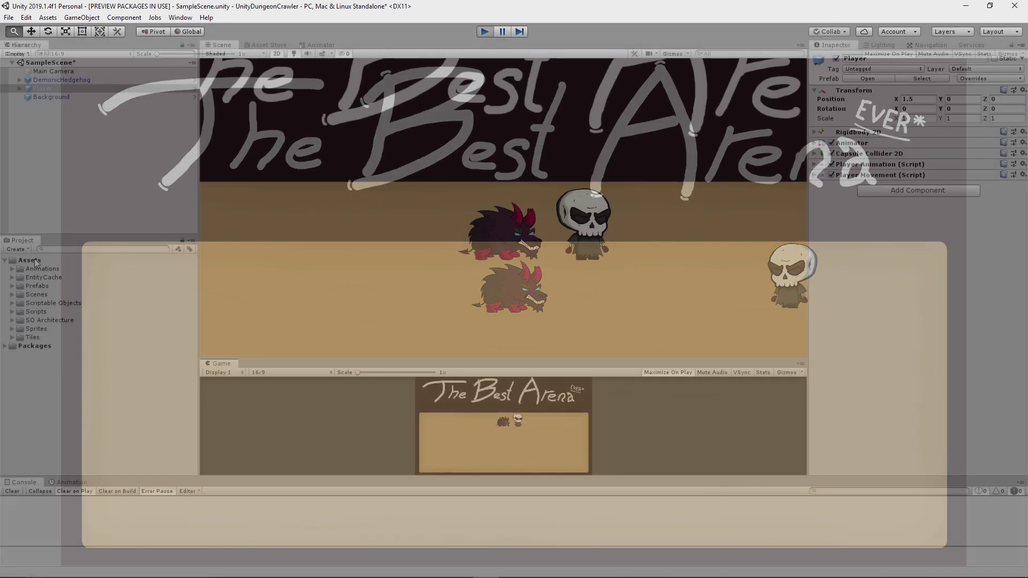
- Create a Physics Material 2D named Frictionless in a new Materials folder and set its friction to 0
right_click(46, 258)
left_click(39, 286)
right_click(40, 286)
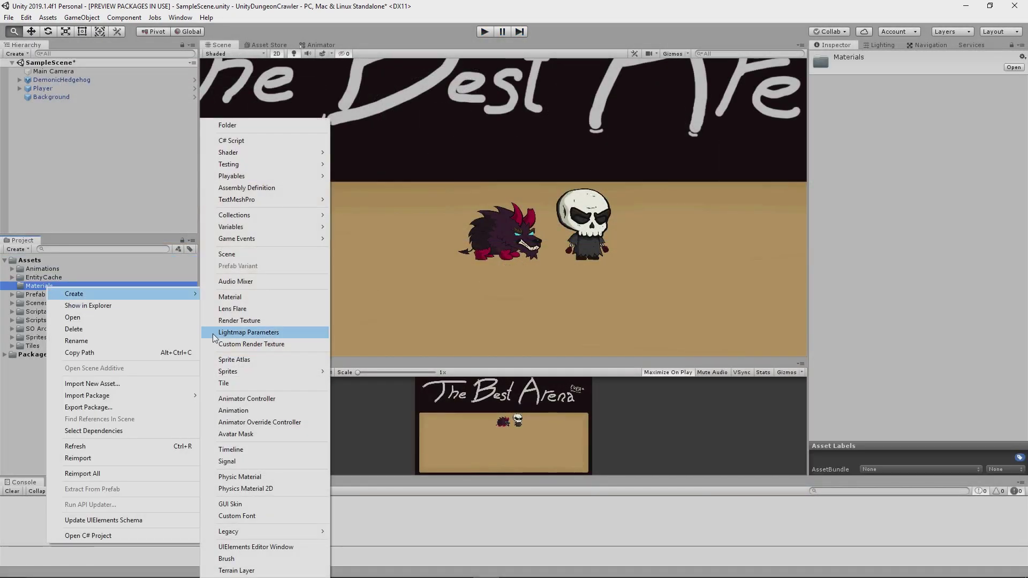
left_click(243, 485)
type("Frictionless")
key("Return")
left_click(905, 151)
type("0")
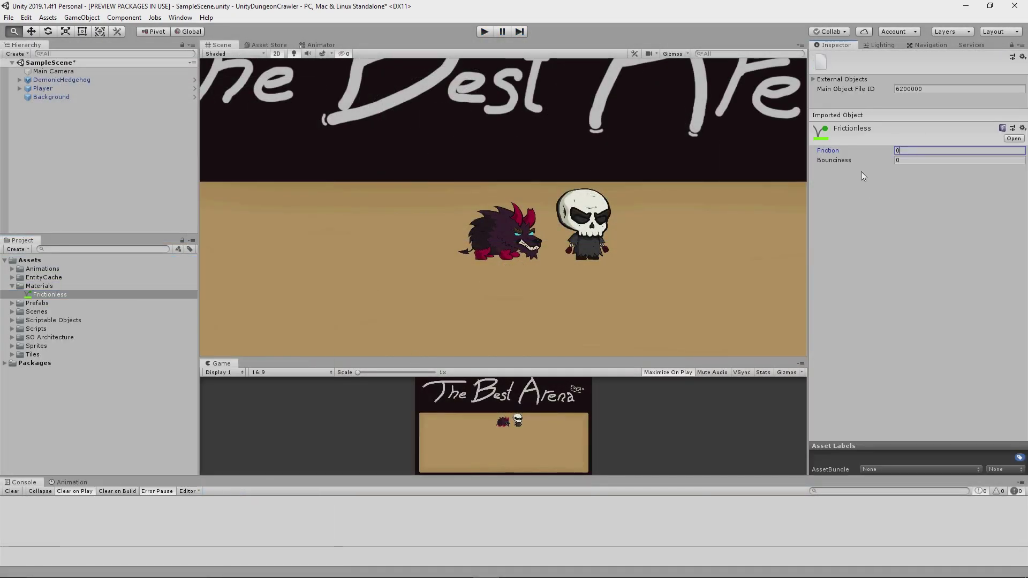
- Assign the Frictionless material to the Player's Rigidbody 2D
left_click(43, 88)
left_click(858, 132)
left_click(1022, 150)
left_click(572, 98)
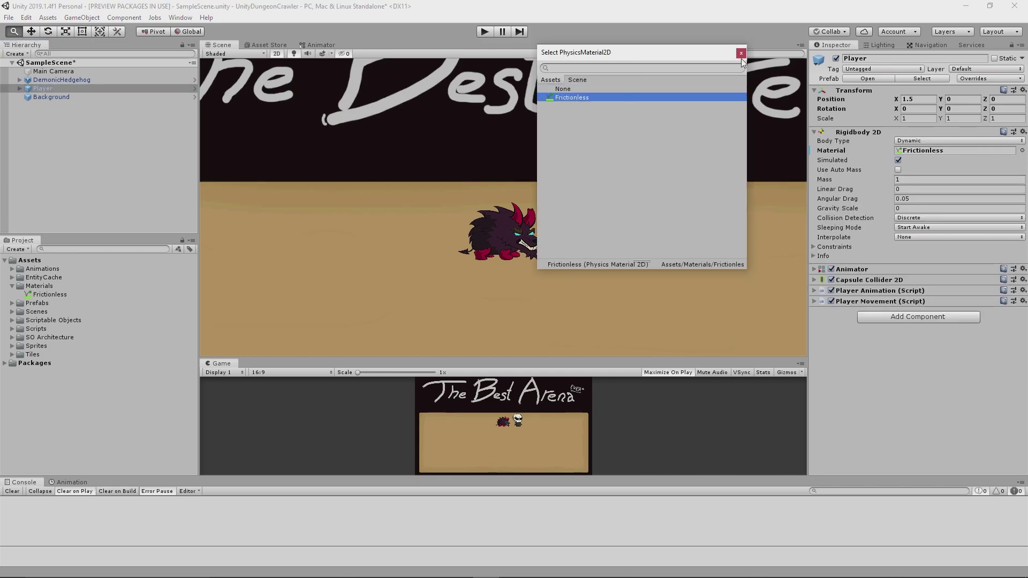
left_click(741, 53)
- Run the game and move the player up and right along the upper wall to test its collisions
left_click(484, 31)
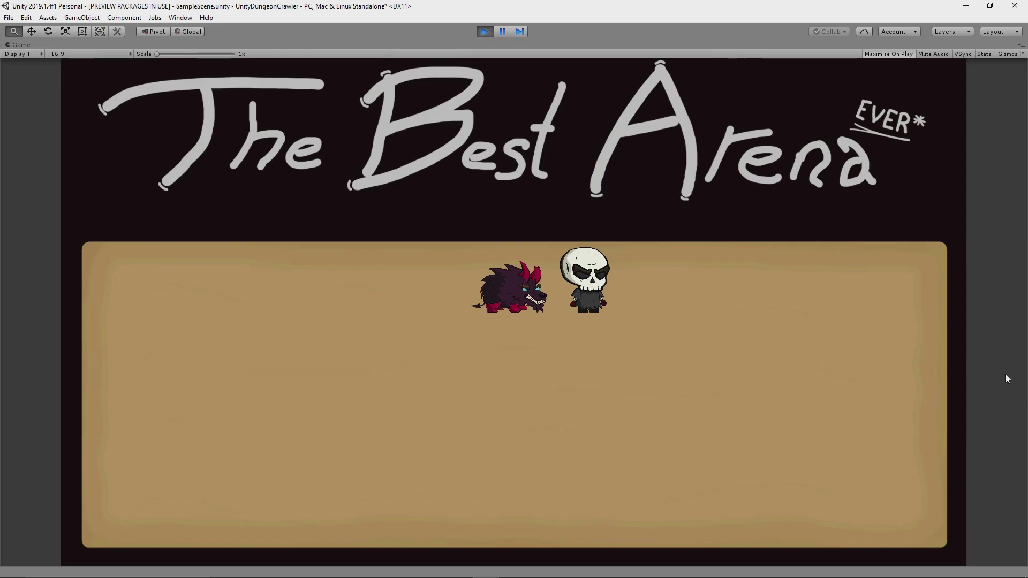
key("w")
key("d")
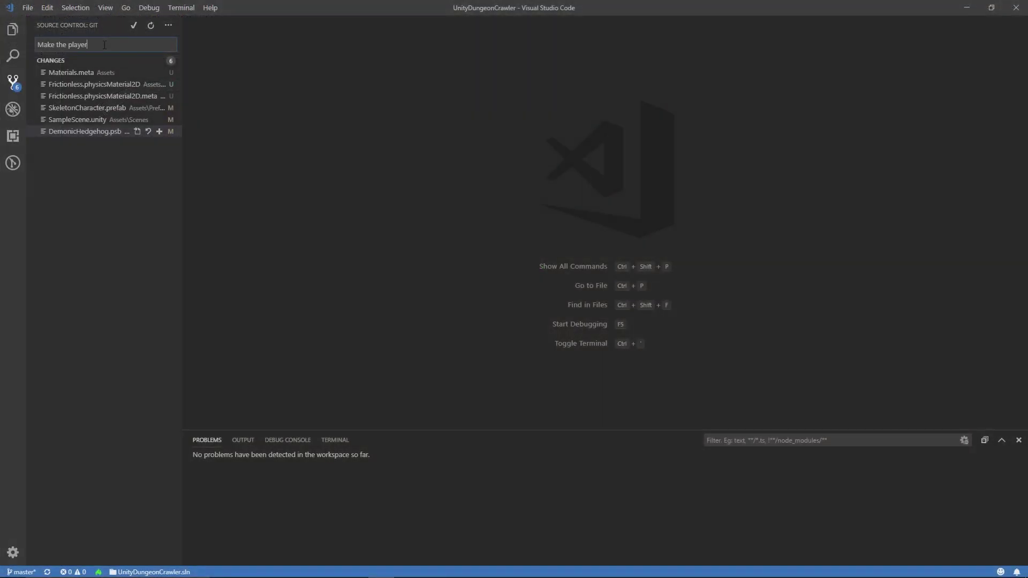
- In Visual Studio Code, stage all changes and commit them with the message "Make the player's movement collisions frictionless #117"
type("isions frictionless #117")
left_click(153, 33)
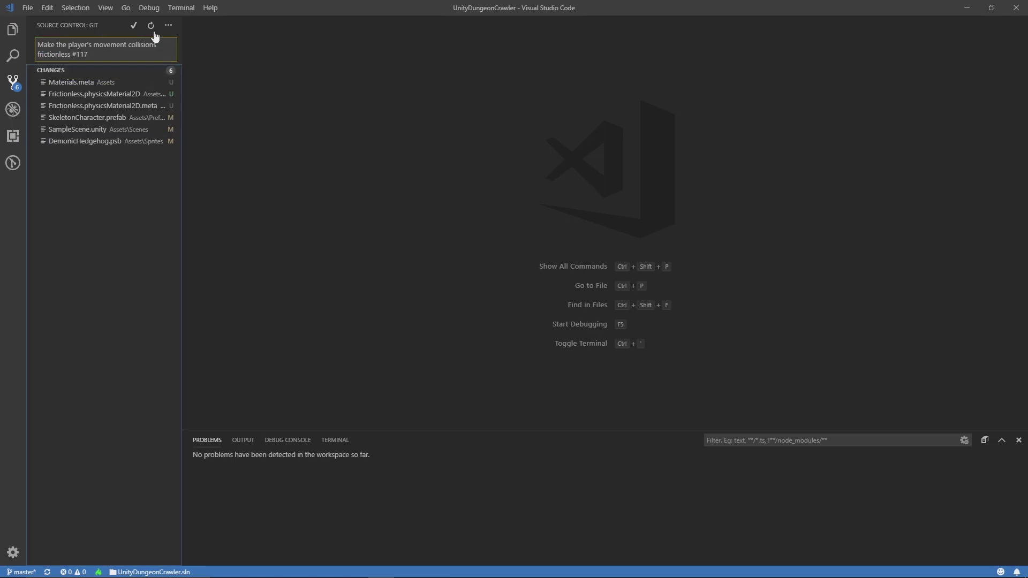
left_click(159, 70)
left_click(134, 26)
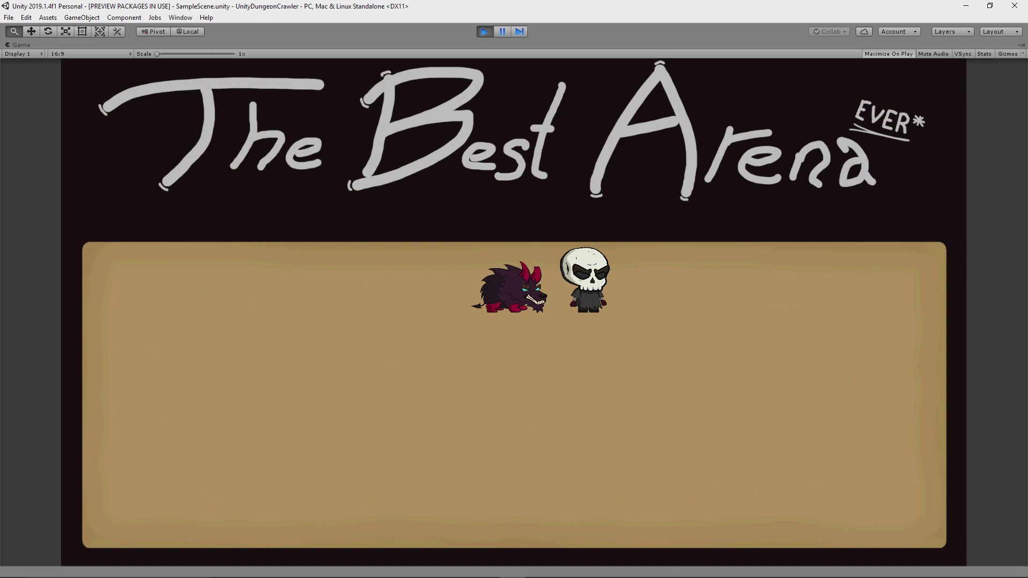
- In Unity, move the player character to the right in the running game
key("d")
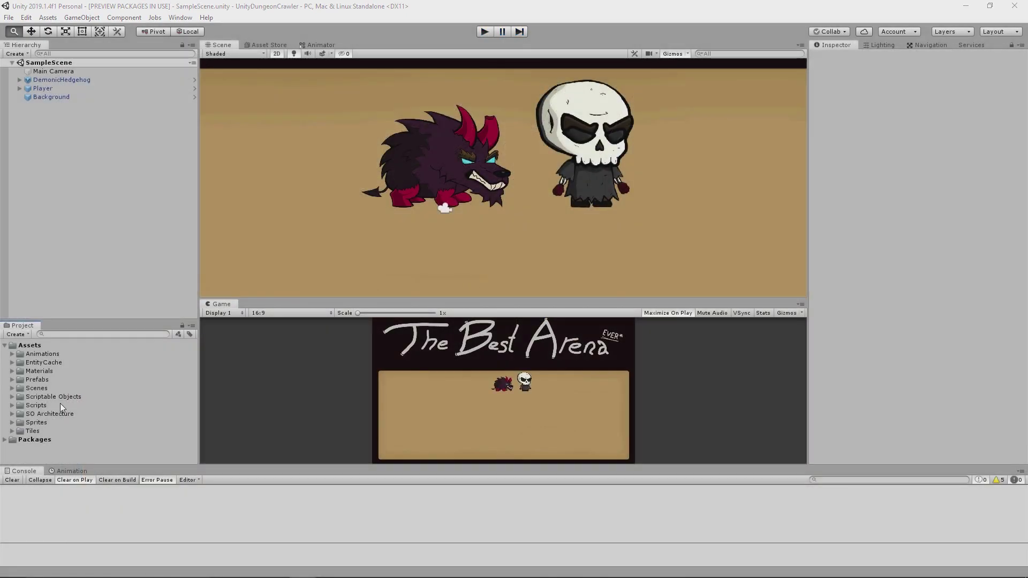
- Create a C# script named DynamicDrawOrderSorter in the Scripts folder
left_click(33, 405)
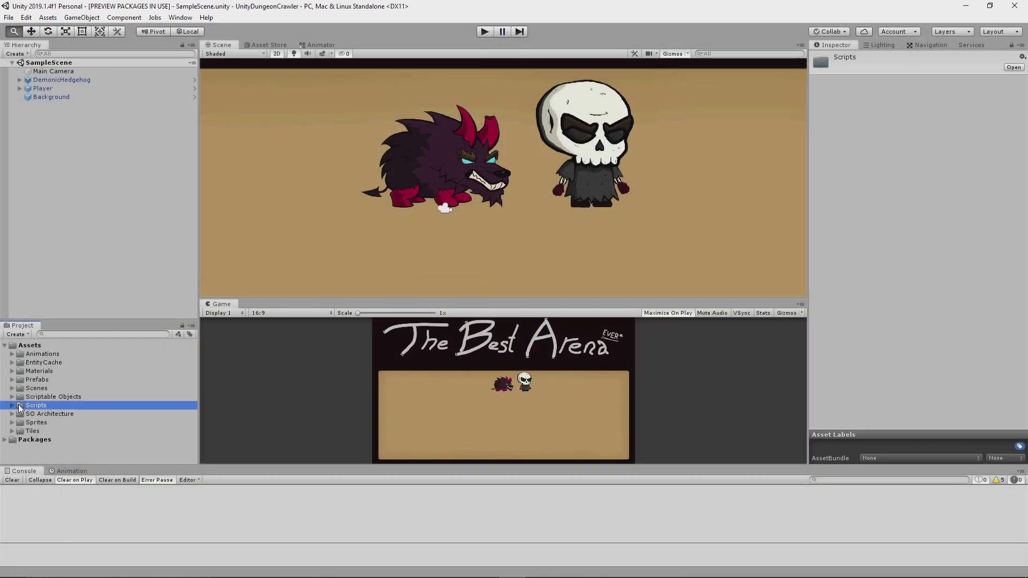
left_click(12, 406)
right_click(34, 405)
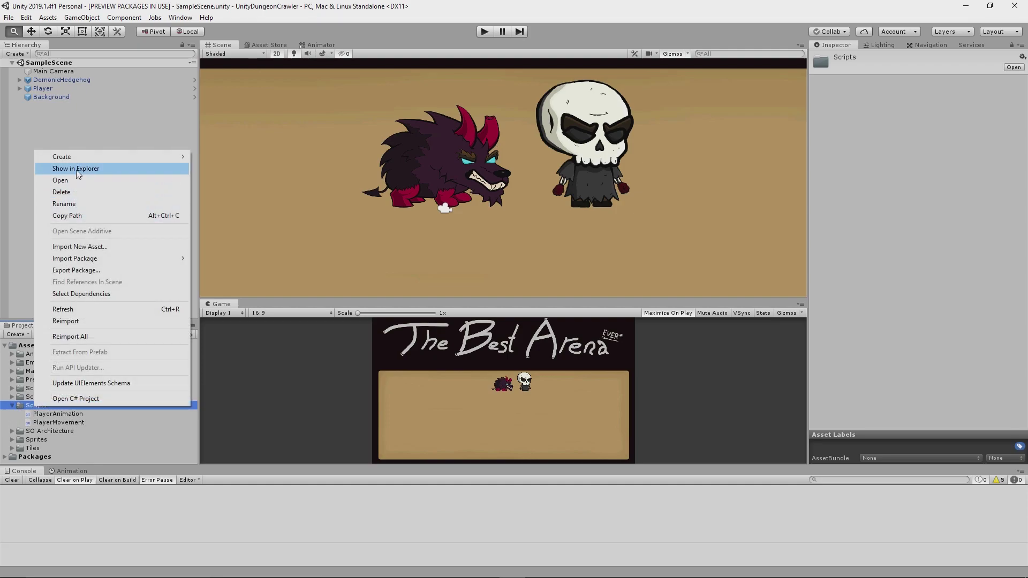
mouse_move(176, 156)
left_click(214, 141)
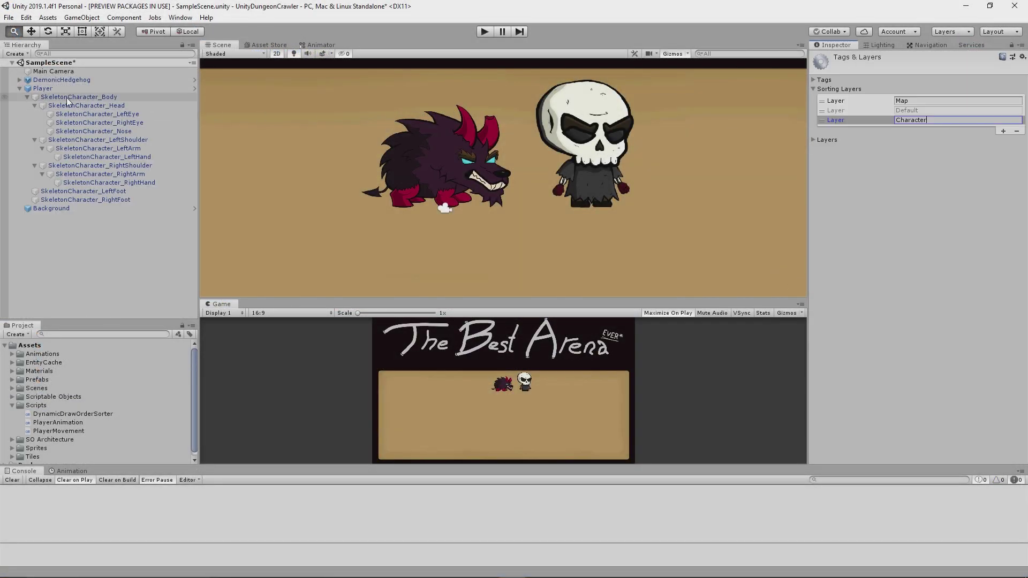
- Select all SkeletonCharacter sprite parts under Player and open their Sorting Layer choices
left_click(74, 199, "shift")
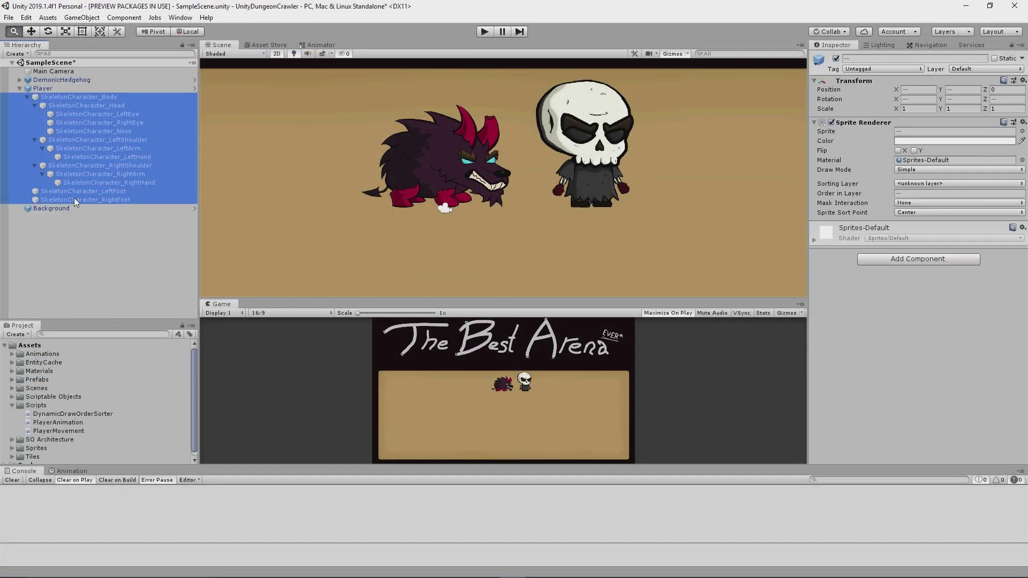
left_click(937, 185)
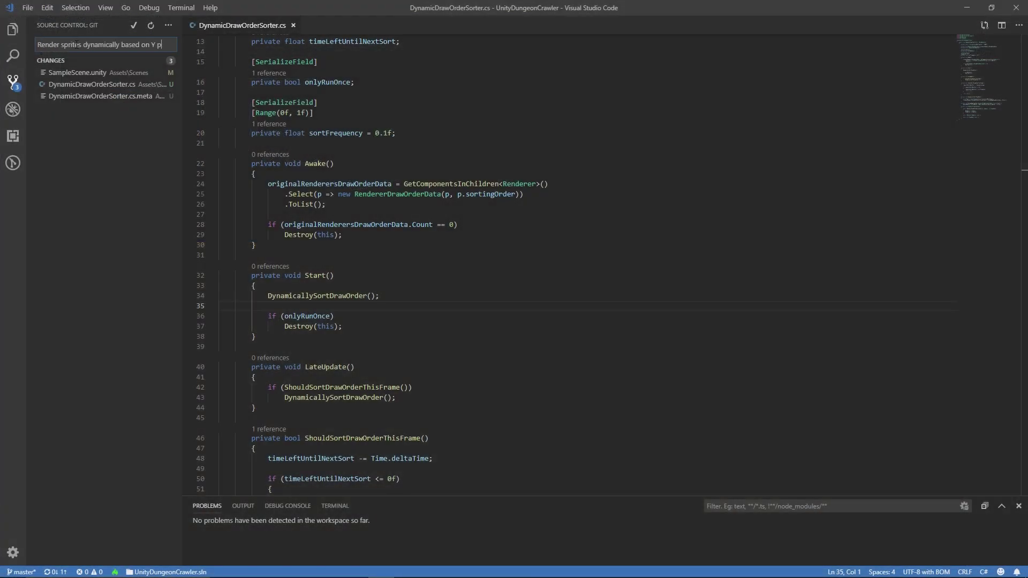
- In Visual Studio Code, commit the changes with the message "Render sprites dynamically based on Y positions" and open further source control actions
type("ositions")
key("ctrl+Return")
left_click(168, 25)
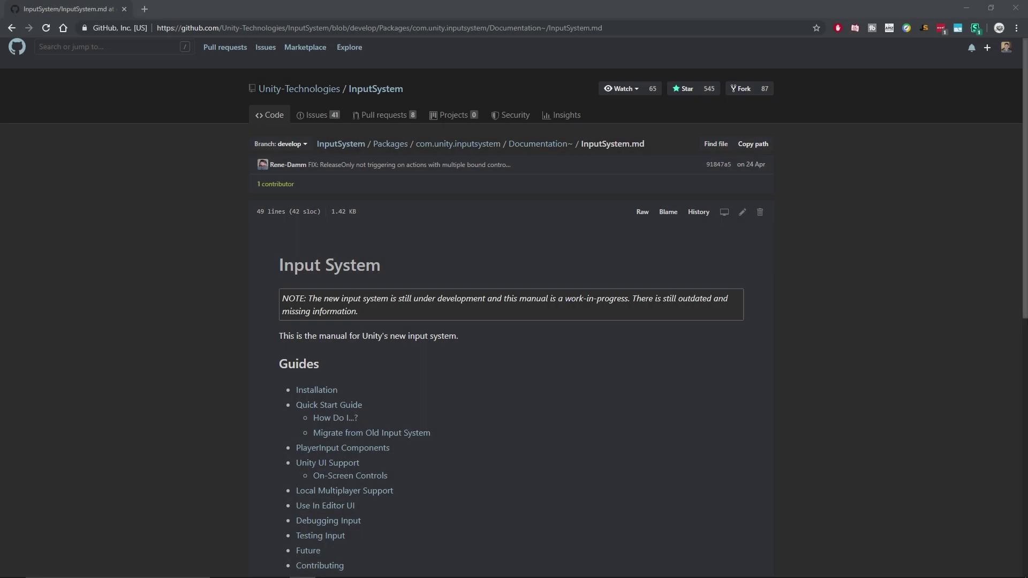
- In the browser, skim the Input System manual's contents and read its Installation Guide on installing the package and enabling the new input backends
scroll(205, 367, "down", 8)
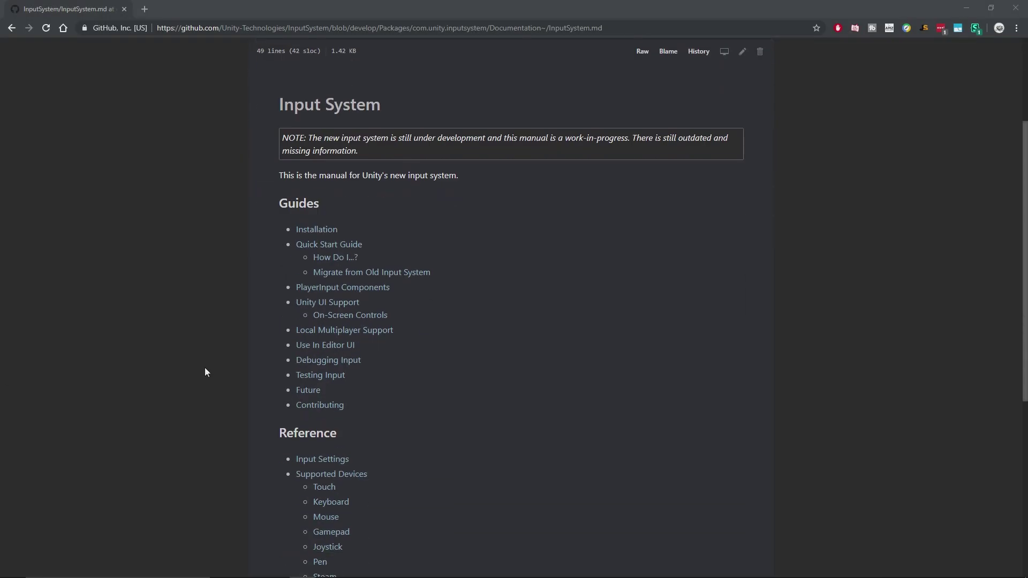
scroll(207, 353, "up", 8)
middle_click(316, 389)
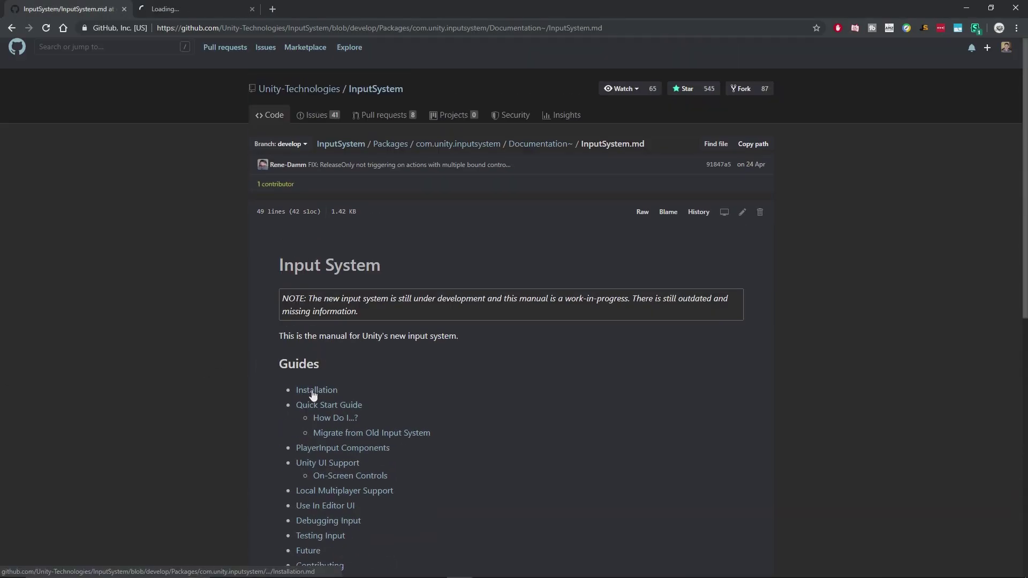
left_click(200, 9)
scroll(219, 278, "down", 2)
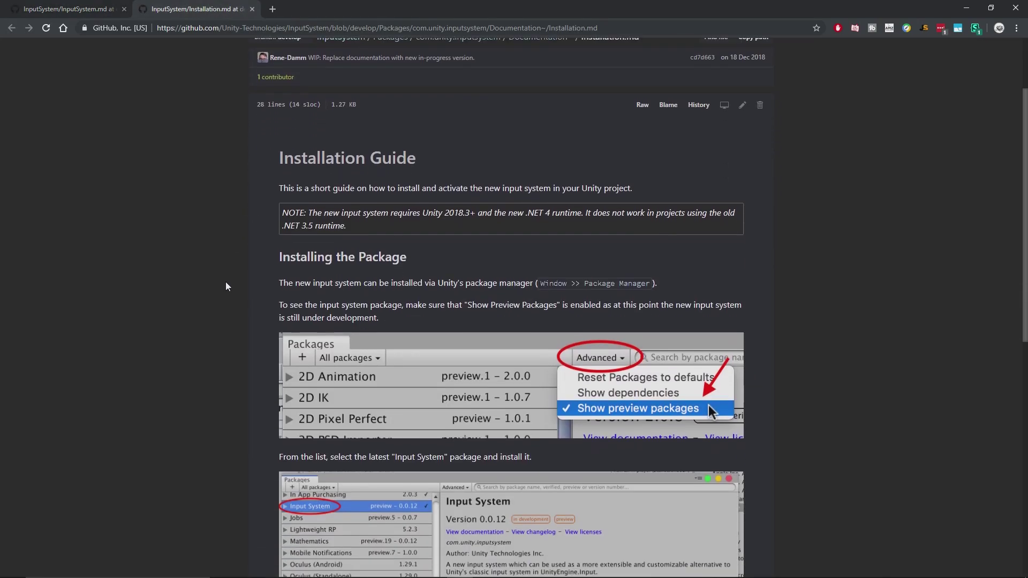
scroll(658, 313, "down", 1)
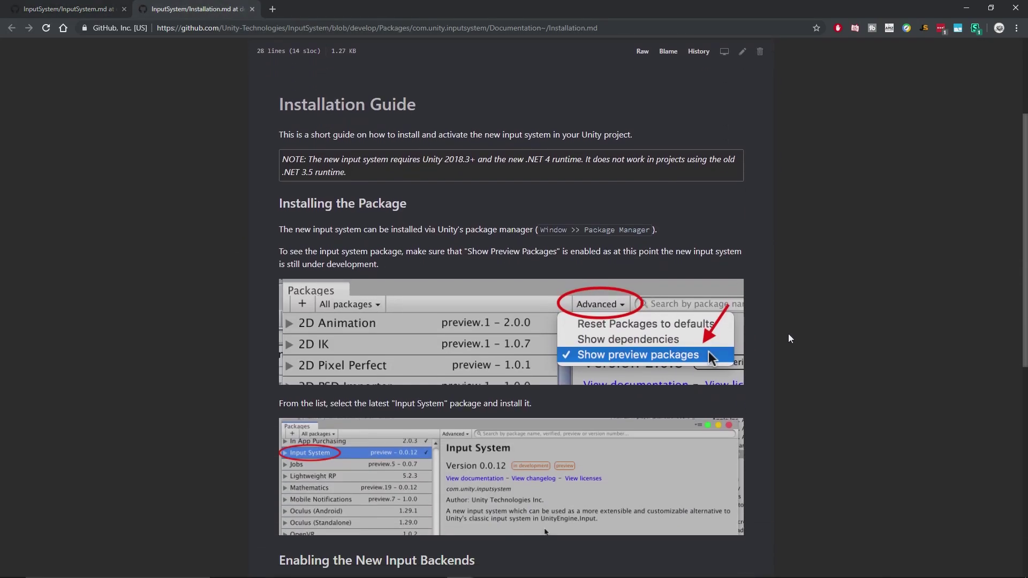
scroll(789, 335, "down", 4)
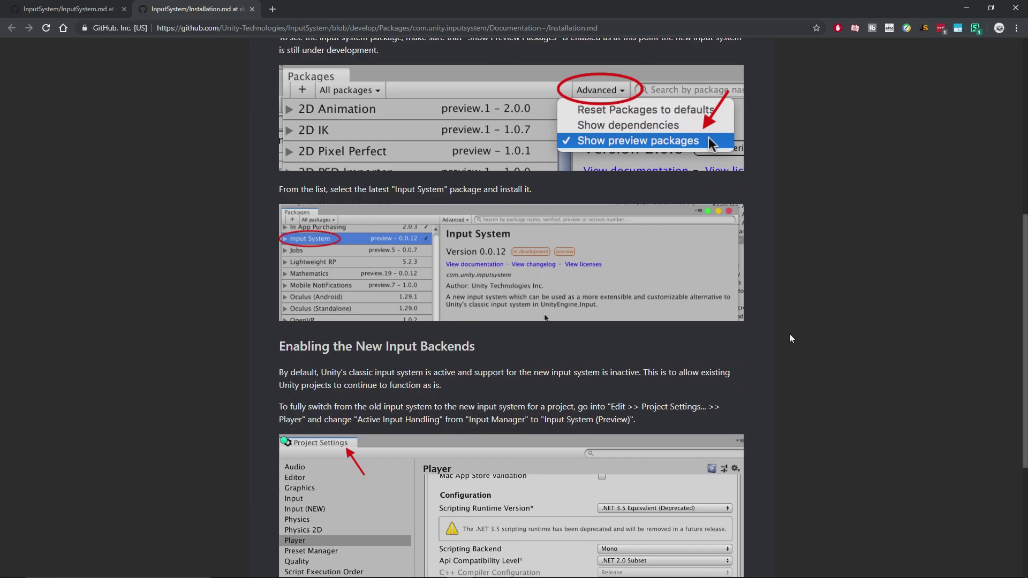
scroll(797, 334, "down", 3)
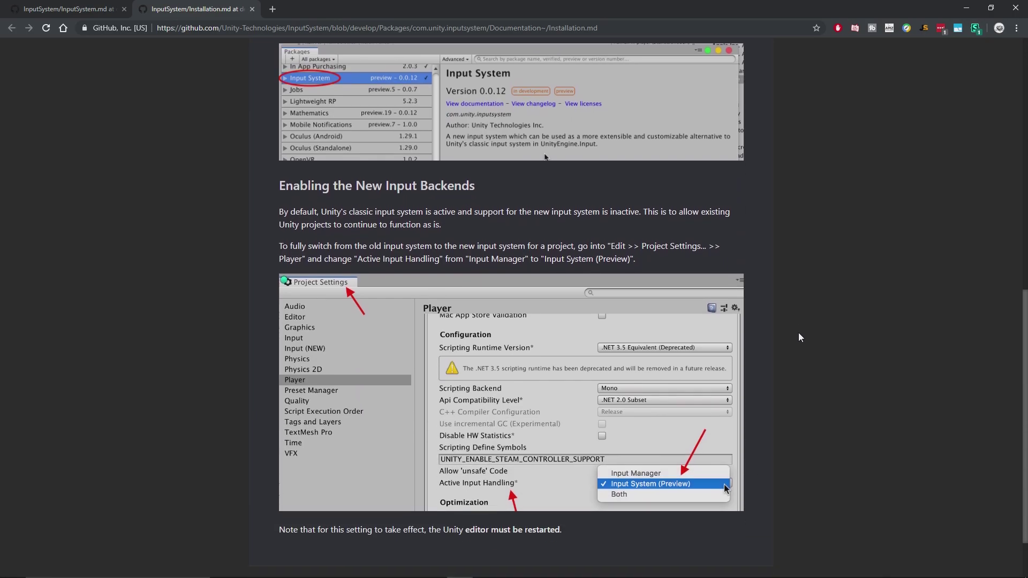
scroll(799, 337, "down", 3)
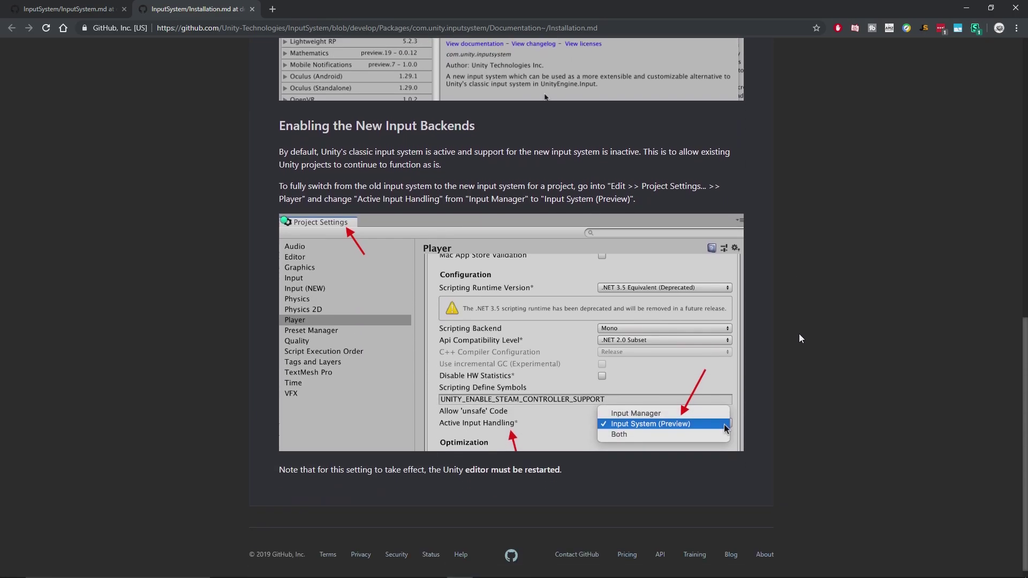
middle_click(196, 17)
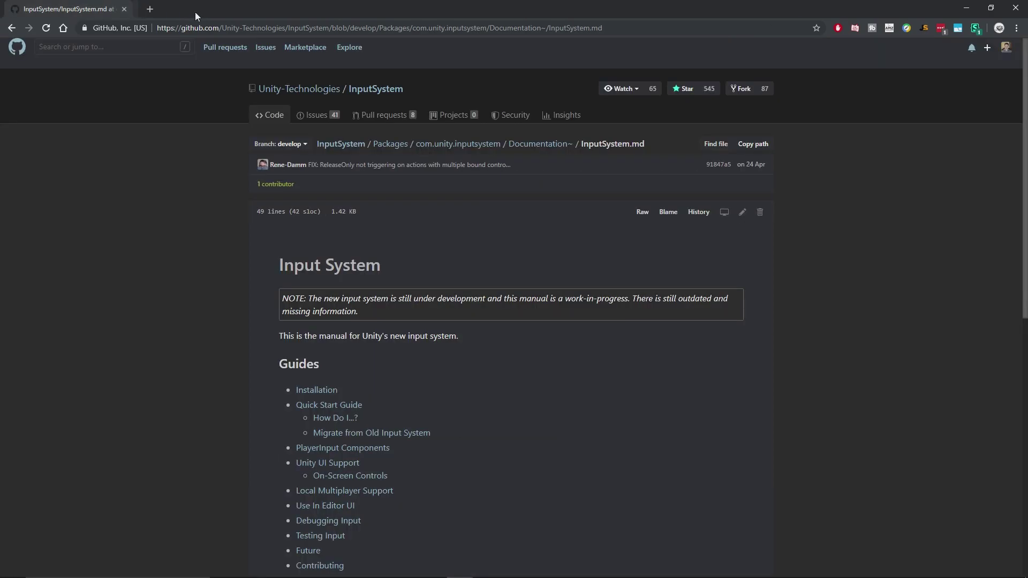
- Read the Input System Quick Start Guide on adding a PlayerInput component, creating actions and setting up action responses
middle_click(332, 405)
key("ctrl+Tab")
scroll(841, 345, "down", 1)
scroll(842, 345, "down", 1)
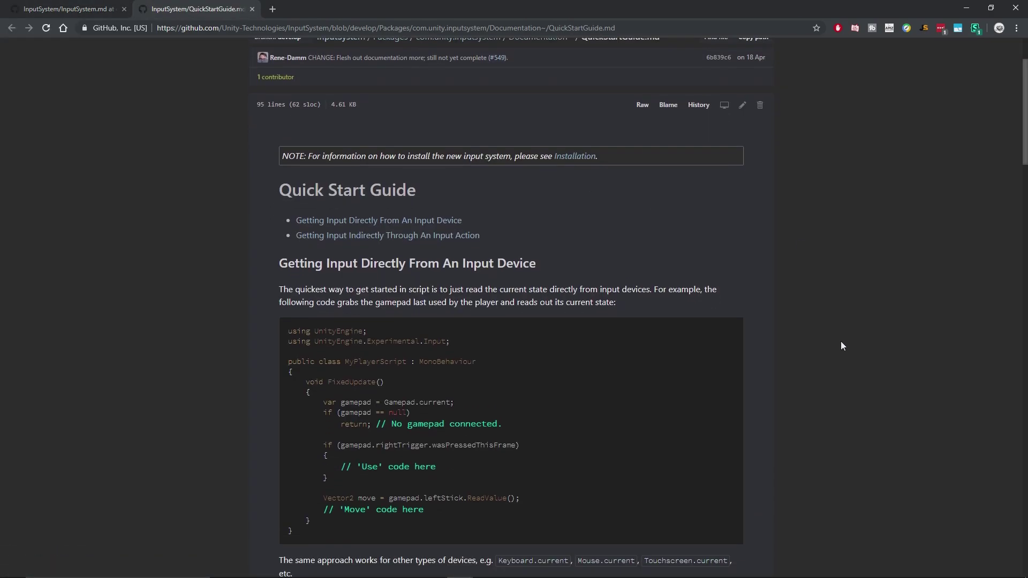
scroll(841, 345, "down", 9)
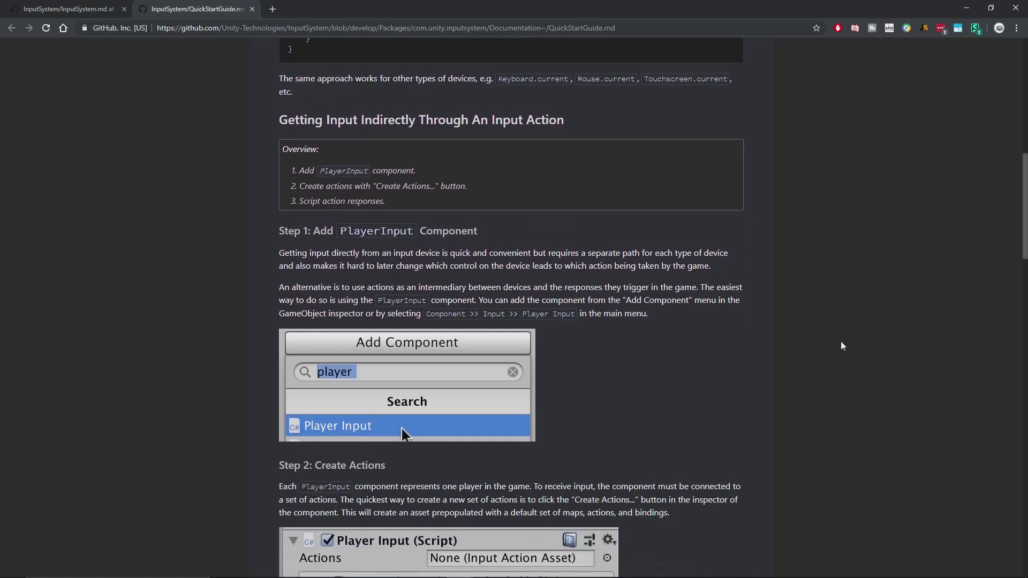
scroll(841, 346, "down", 8)
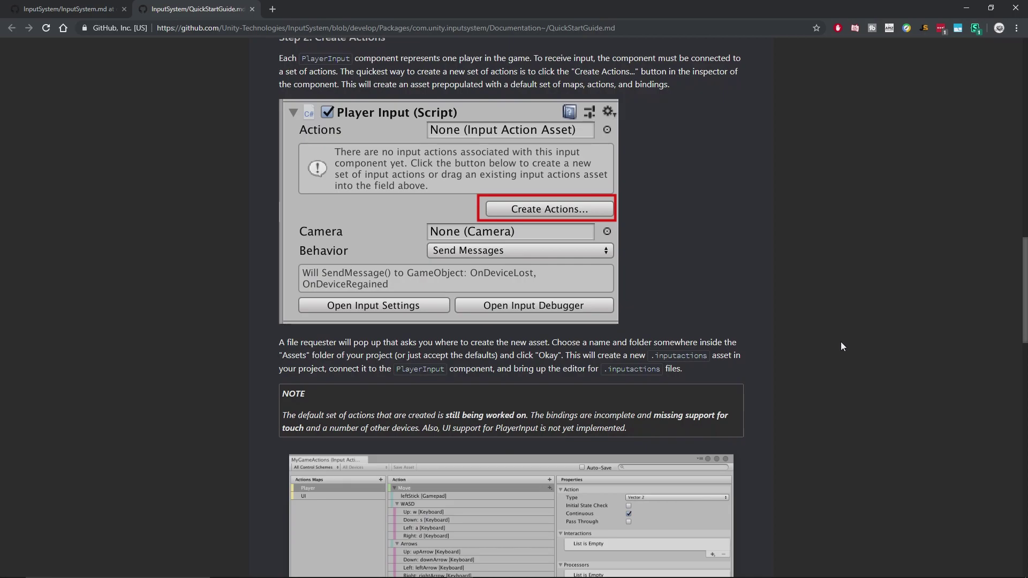
scroll(841, 345, "down", 7)
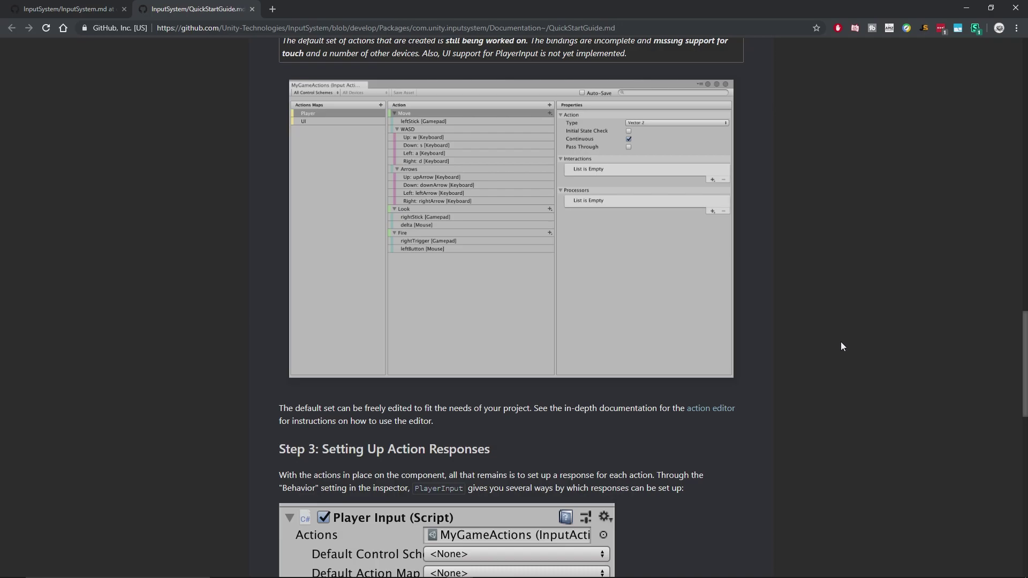
scroll(840, 345, "down", 5)
scroll(842, 347, "down", 6)
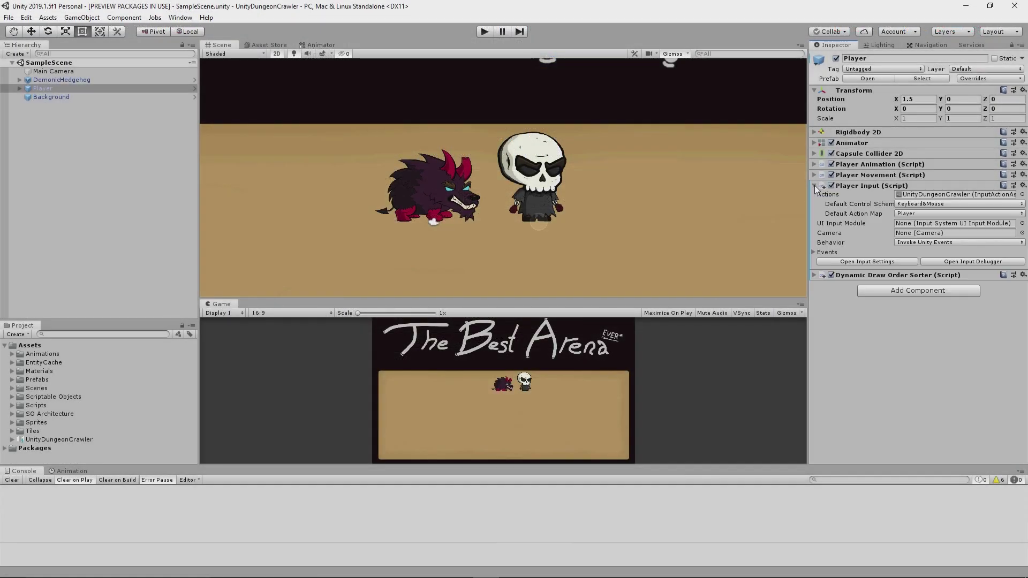
- Review the Move, Look and Attack bindings in Player's UnityDungeonCrawler input actions and expand its Player Input events
double_click(920, 194)
left_click(377, 100)
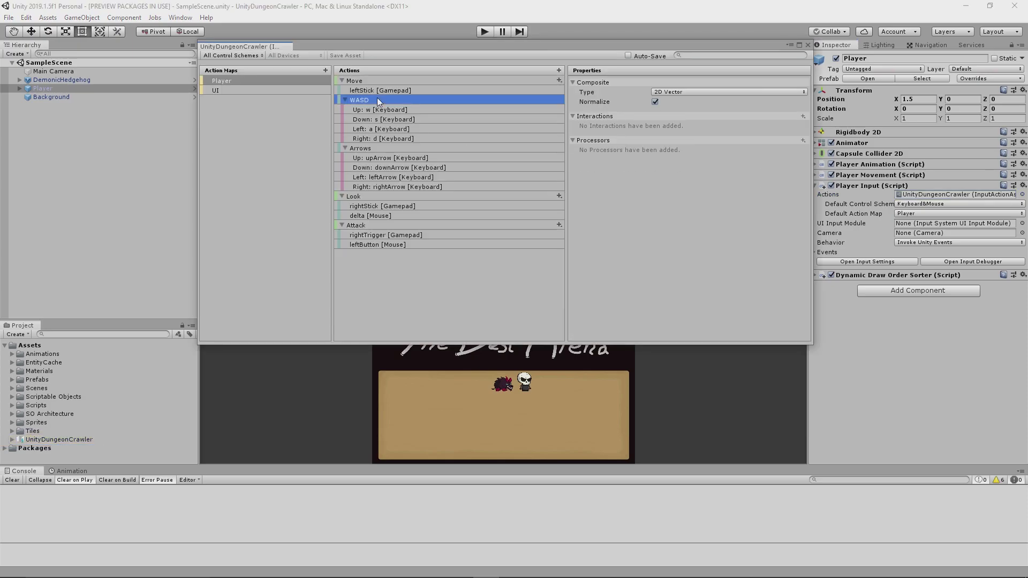
left_click(364, 148)
left_click(354, 196)
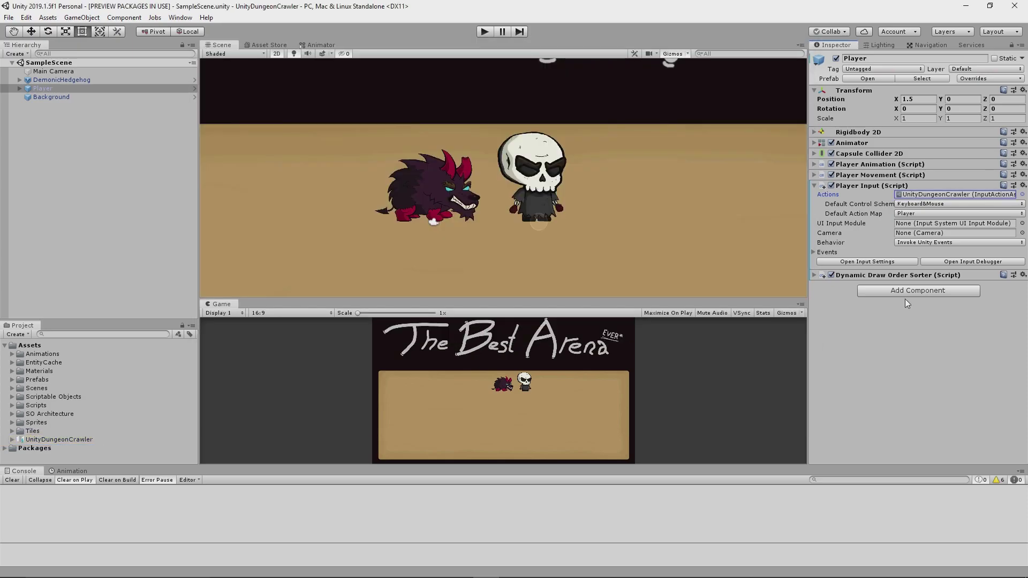
left_click(814, 252)
left_click(822, 261)
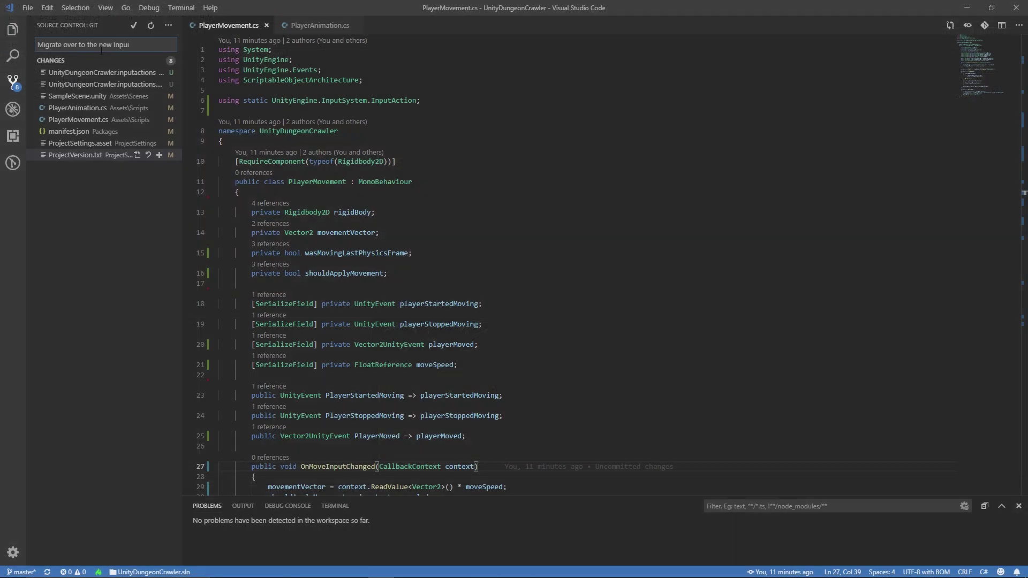
- In Visual Studio Code, stage all changes and commit them with the message "Migrate over to the new Input Manager #118"
type("r #118")
left_click(160, 70)
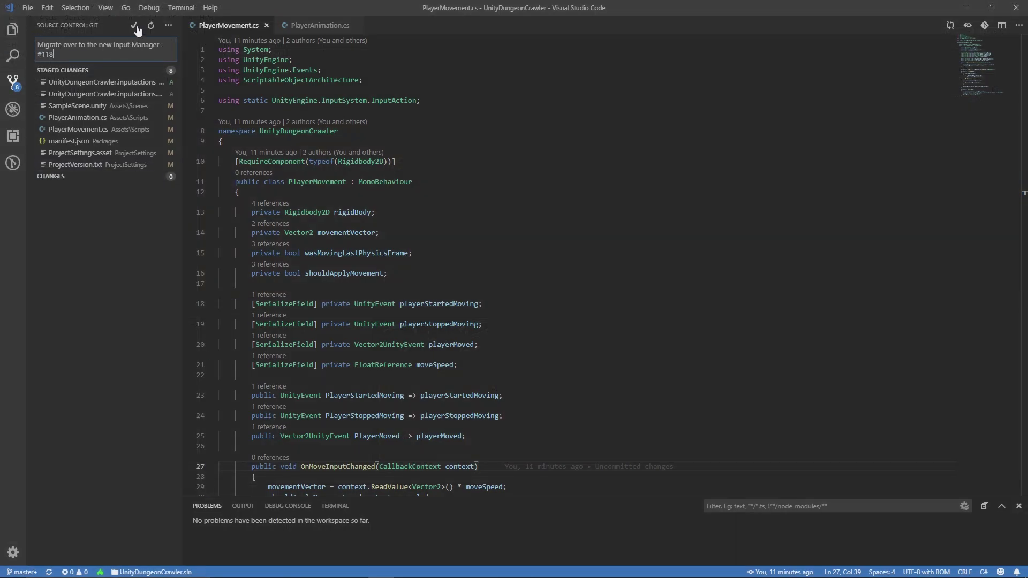
left_click(133, 25)
left_click(168, 25)
left_click(182, 89)
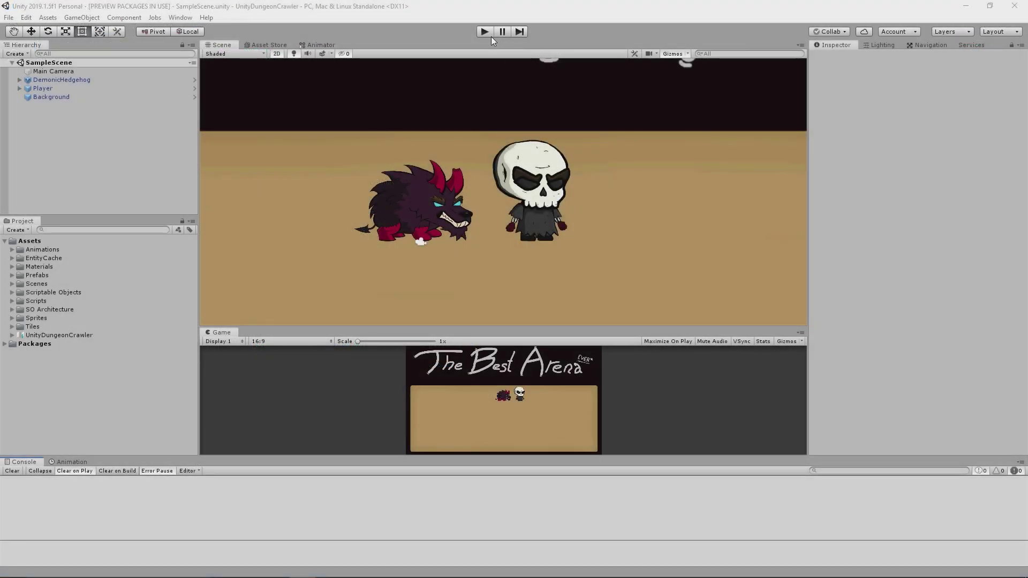
- In Unity, run the game and walk the skeleton back and forth behind the hedgehog to test movement and facing
left_click(489, 35)
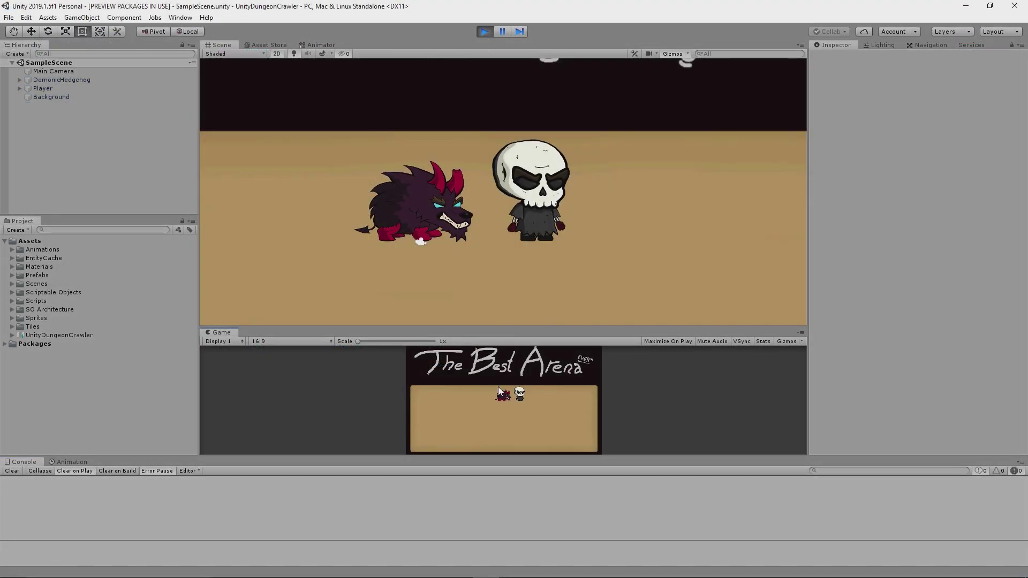
key("s")
key("w")
key("a")
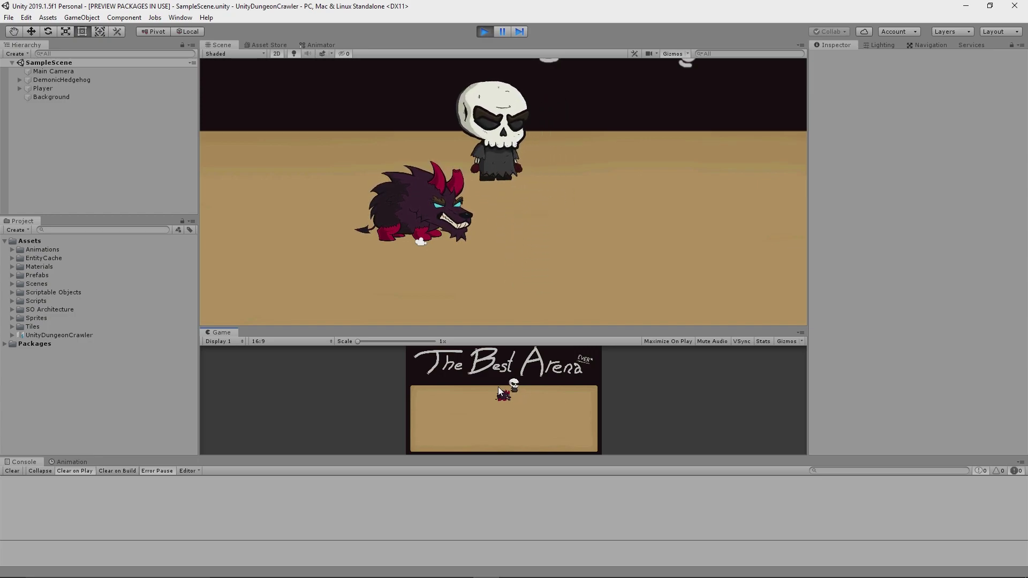
key("d")
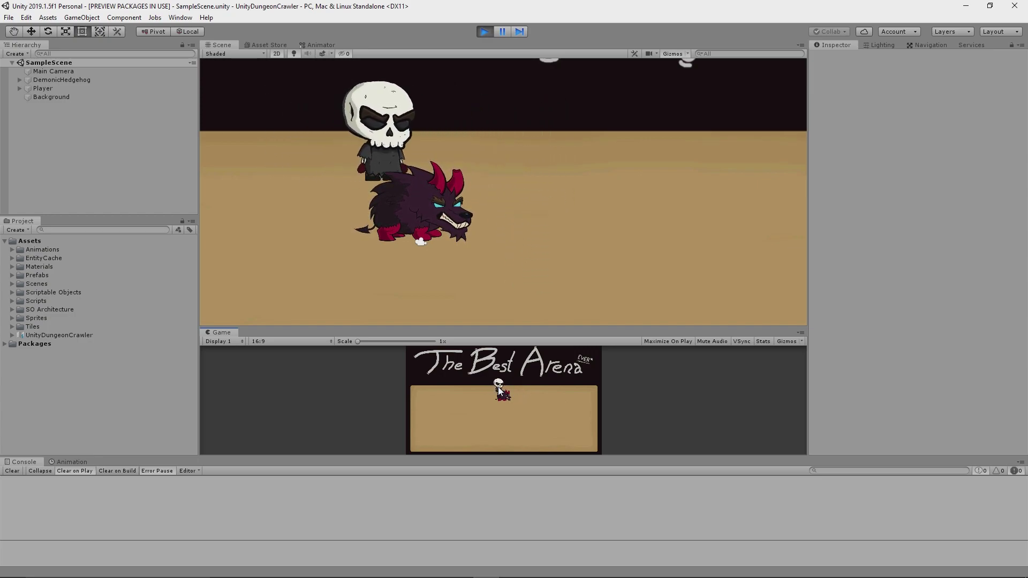
key("a")
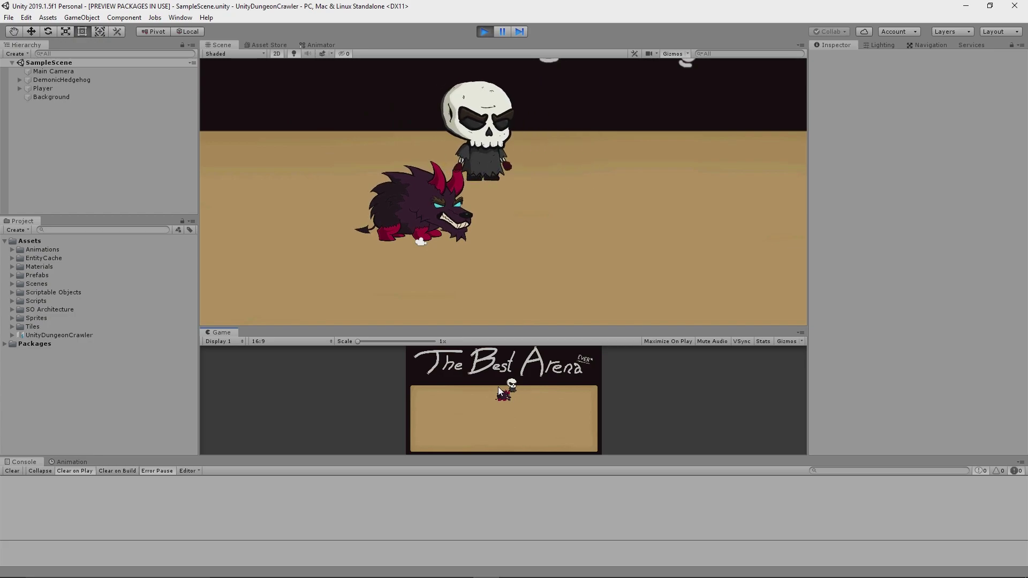
key("d")
key("s")
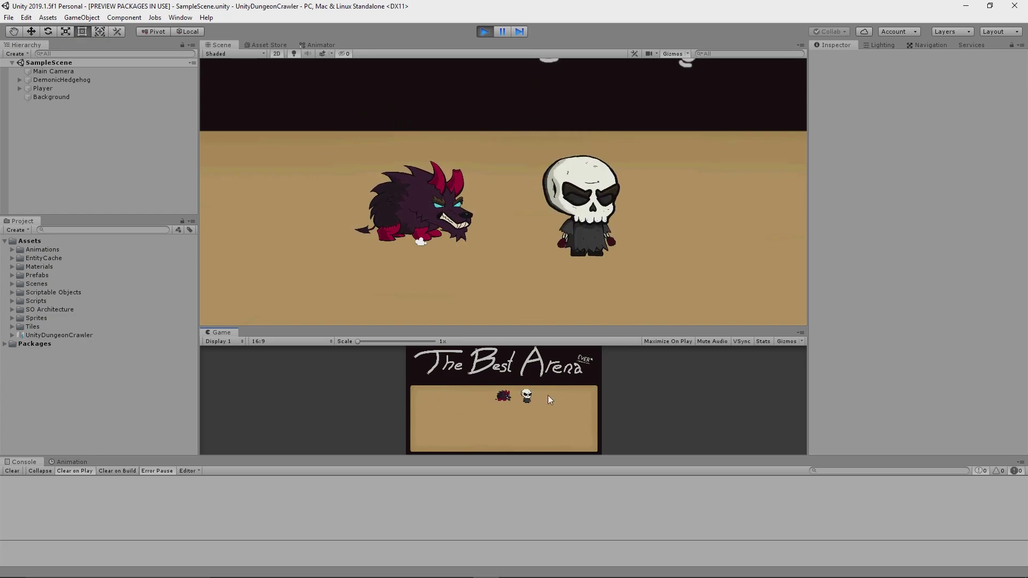
- Walk the skeleton around all sides of the hedgehog, testing facing with the mouse on either side of the character
key("a")
key("a")
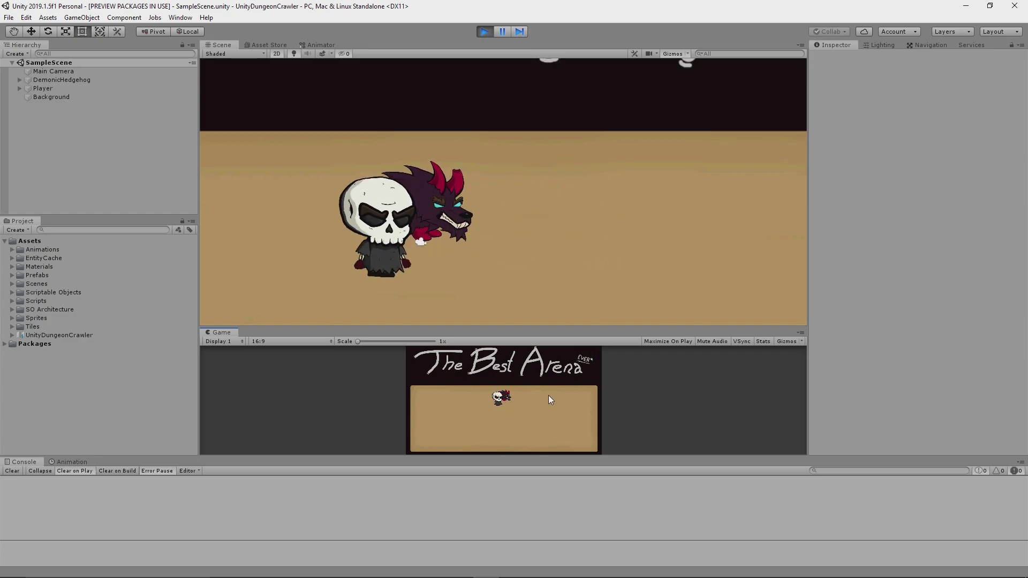
key("w")
key("d")
key("s")
key("s")
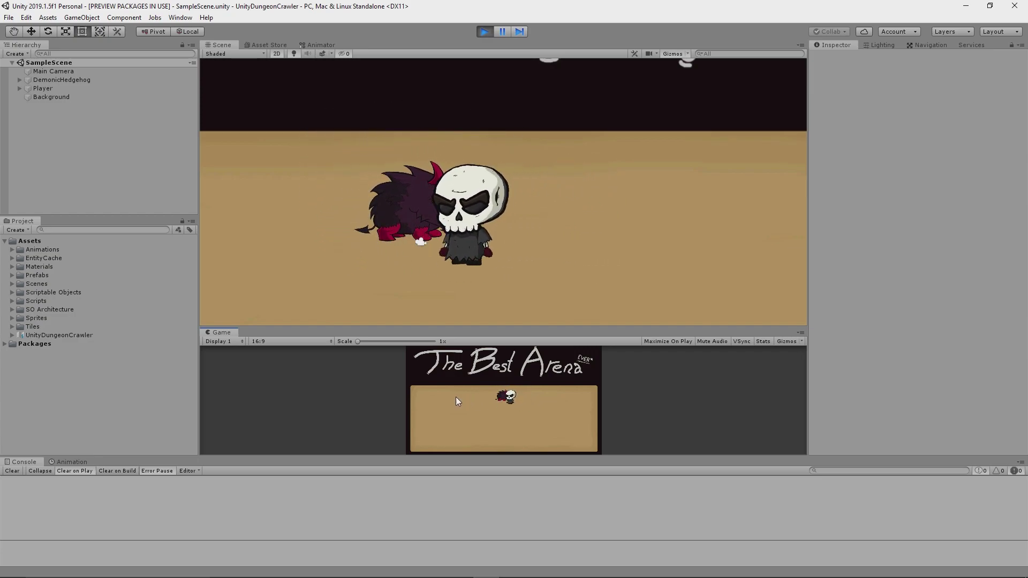
key("a")
key("w")
key("d")
key("d")
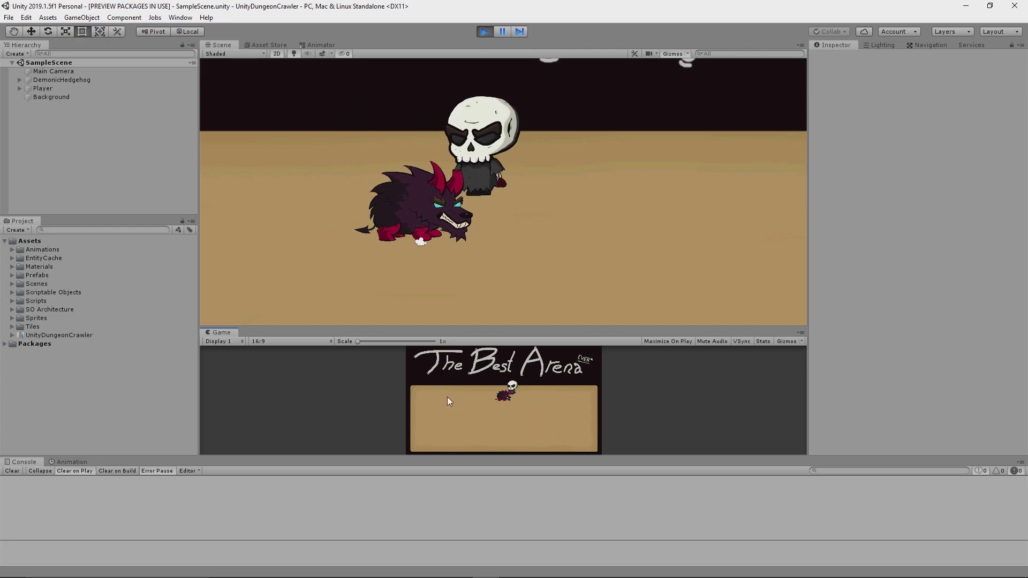
key("s")
key("a")
key("w")
key("d")
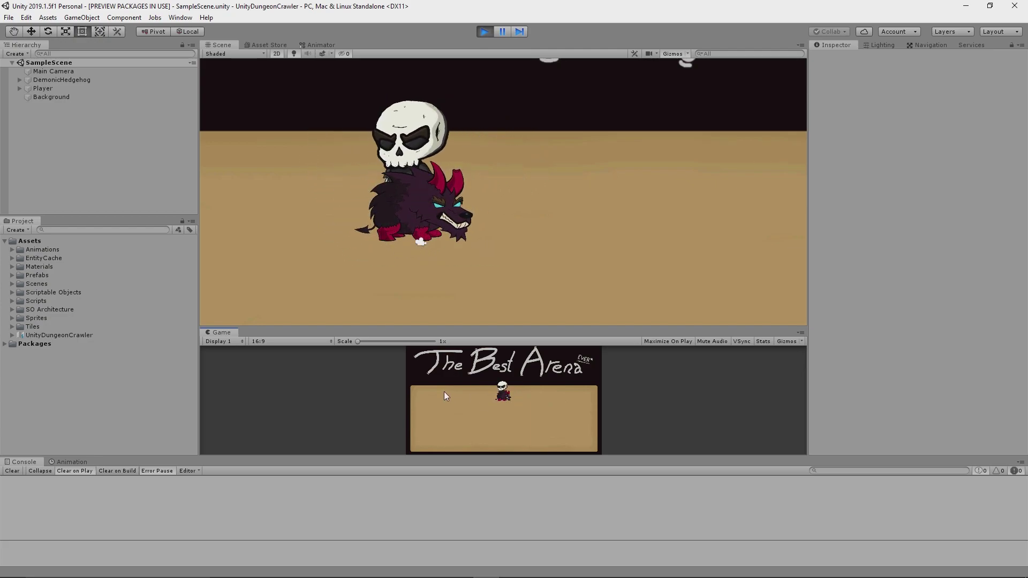
key("s")
key("d")
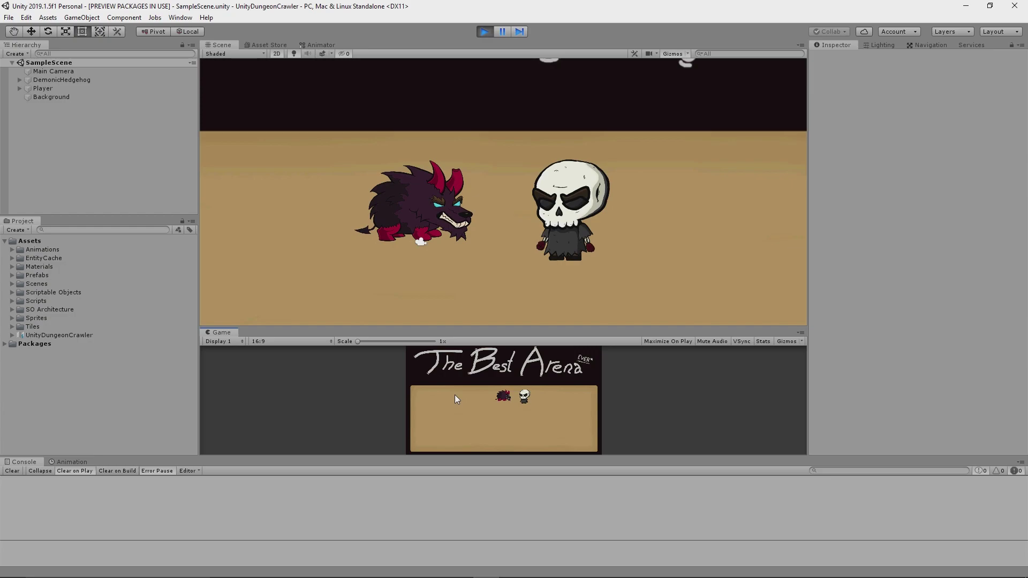
key("a")
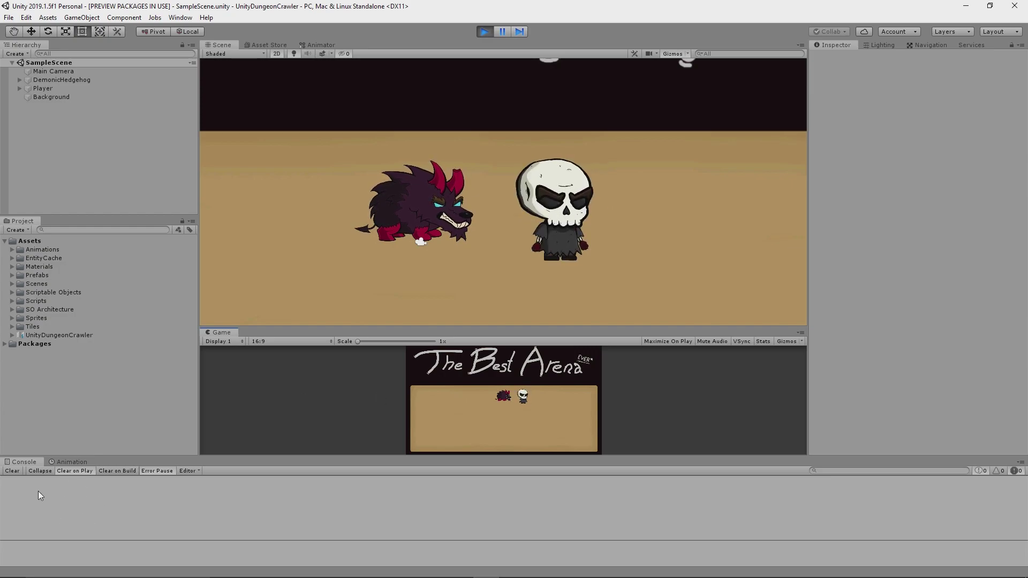
- Trigger the attack several times in the running game to test its console logging and stop the game
left_click(466, 393)
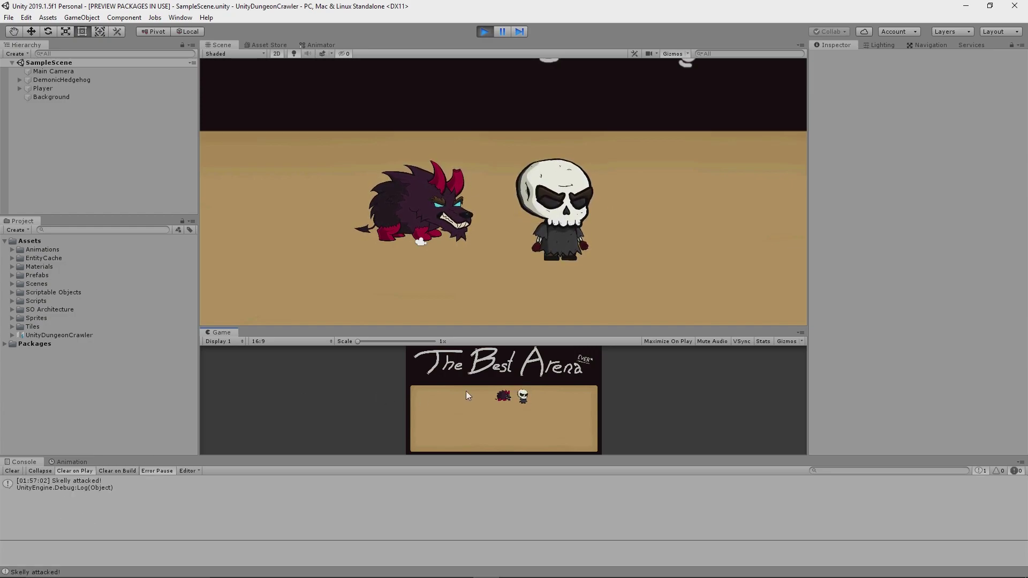
left_click(465, 391)
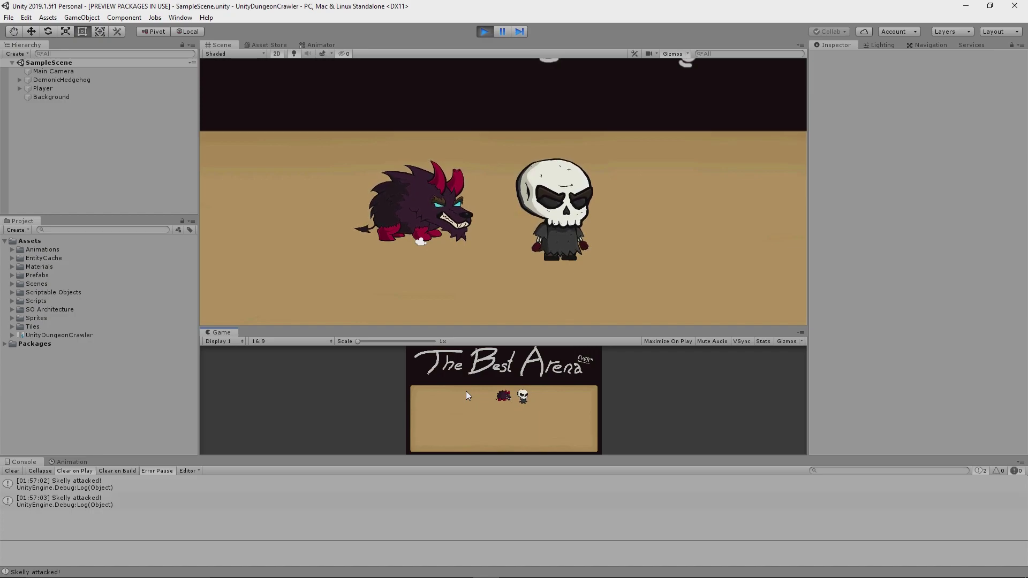
left_click(466, 395)
left_click(465, 395)
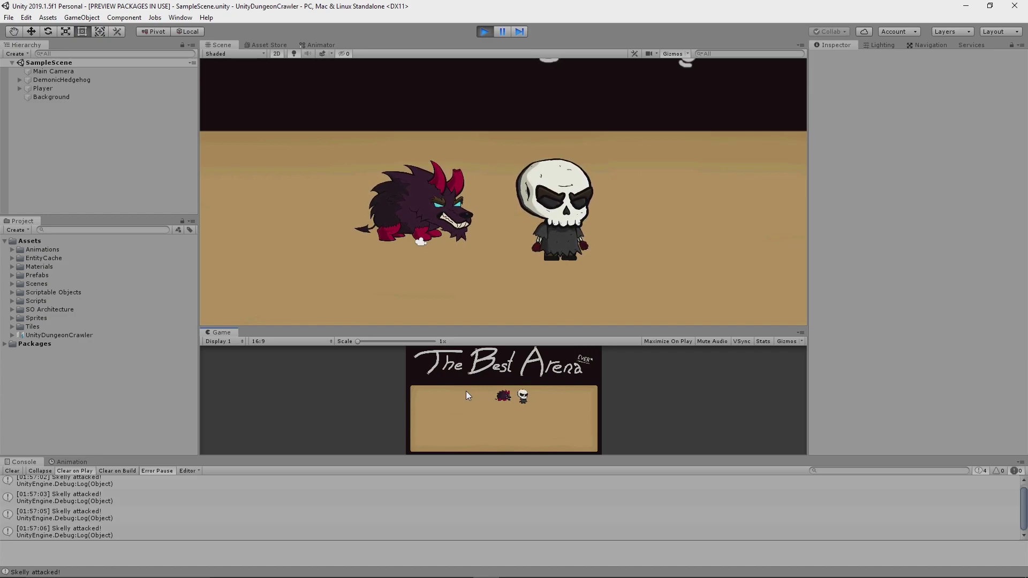
left_click(484, 31)
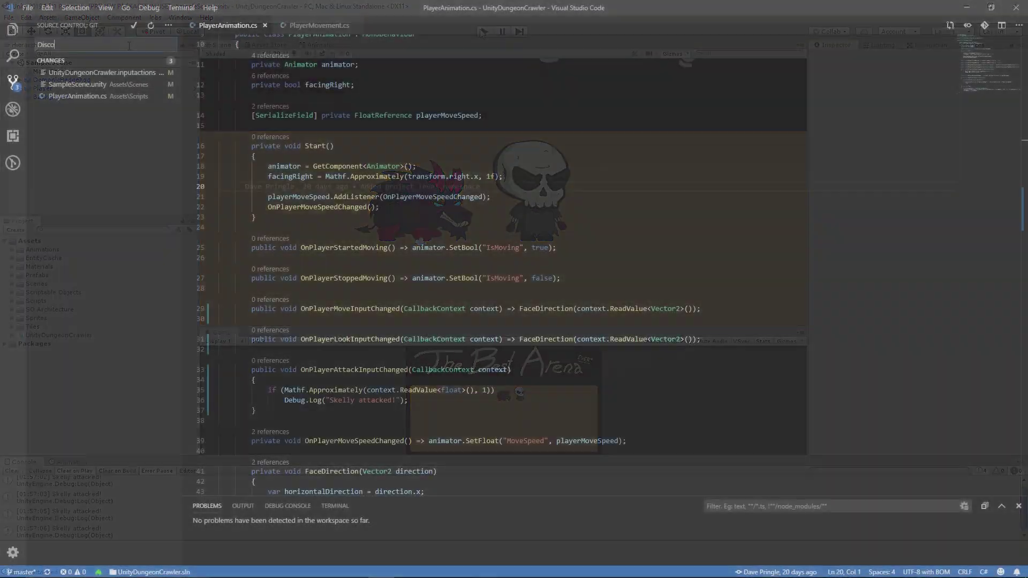
- In VS Code, write commit message "Disconnect the player's facing direction from its moving direction #121" and "Respond to attack events with the new input system #120"
type("player's facing direction from its moving direction")
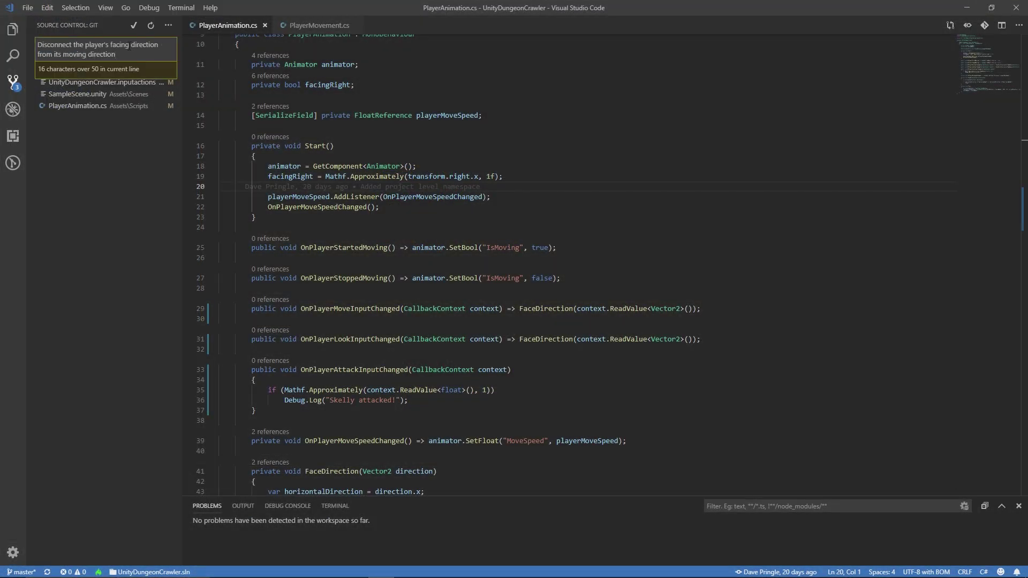
type("#121")
key("Return")
type("Re")
type("th the new input sus")
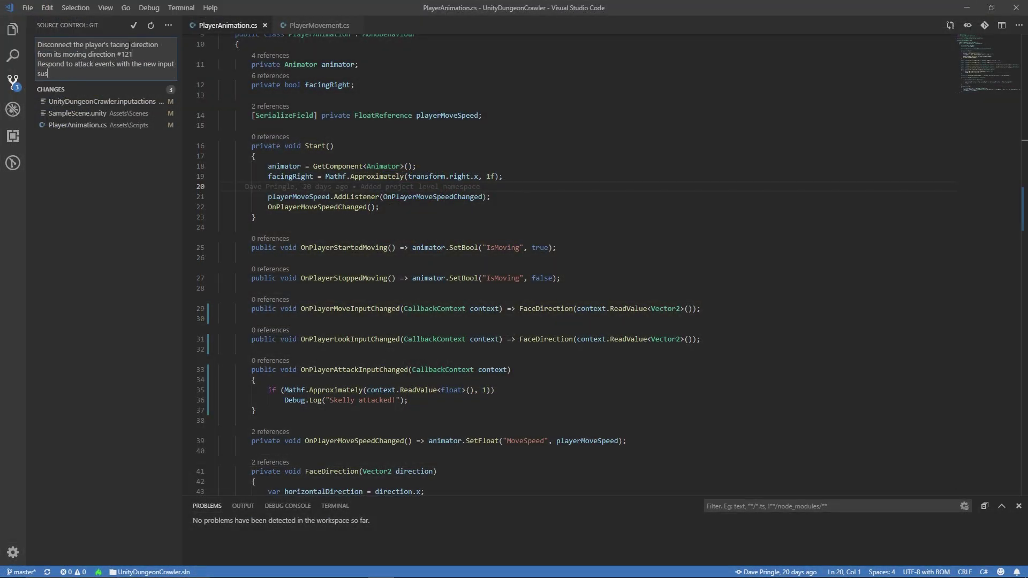
type("tem #120")
left_click(107, 125)
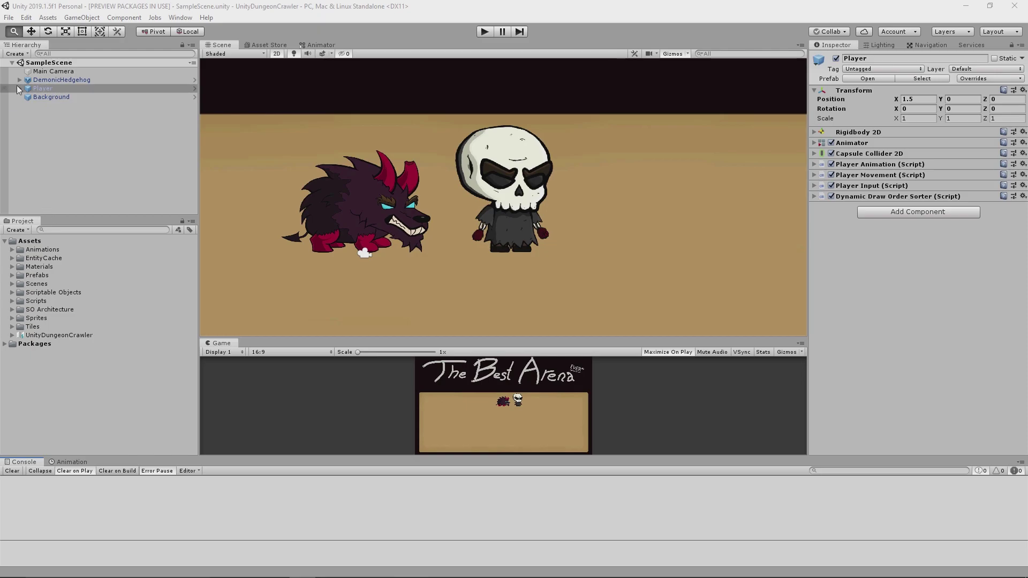
- In Unity, expand Player's full hierarchy and add a new 2D sprite object as a child of SkeletonCharacter_LeftHand
left_click(20, 88, "alt")
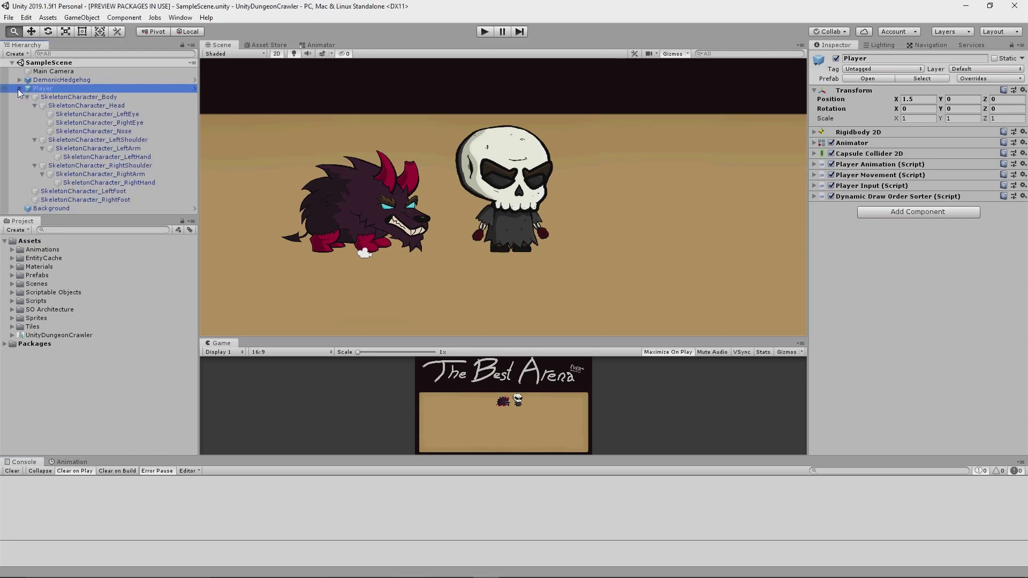
left_click(96, 156)
right_click(98, 159)
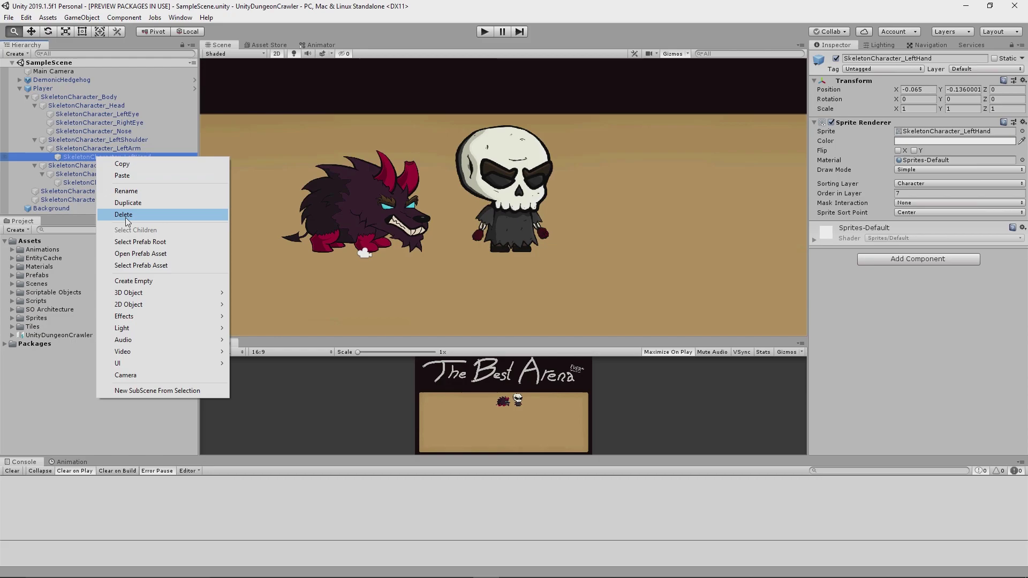
mouse_move(140, 303)
left_click(245, 304)
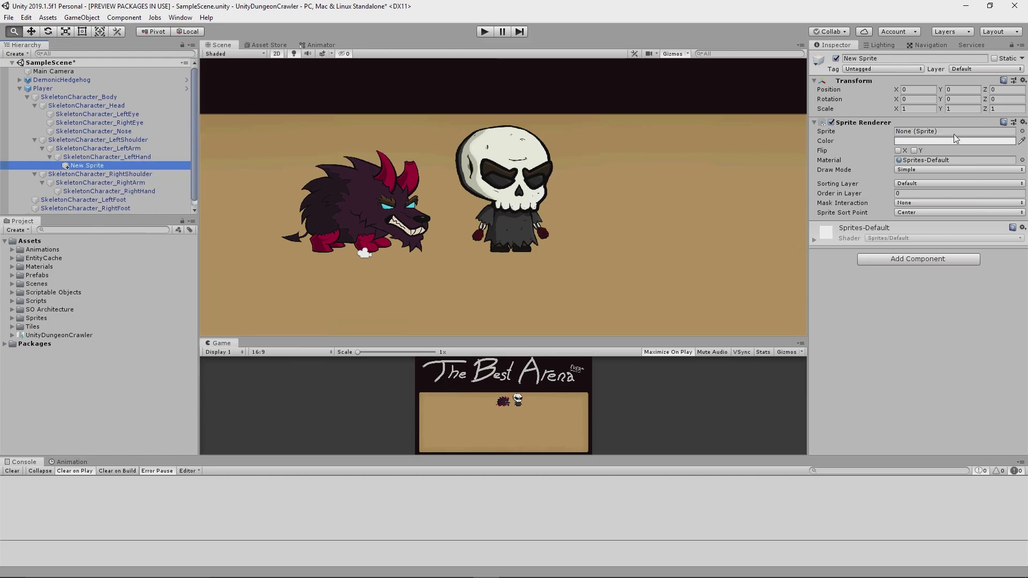
- Assign the SkeletonCharacter_LeftArm sprite to the new object's Sprite Renderer
left_click(1022, 132)
left_click_drag(741, 99, 737, 263)
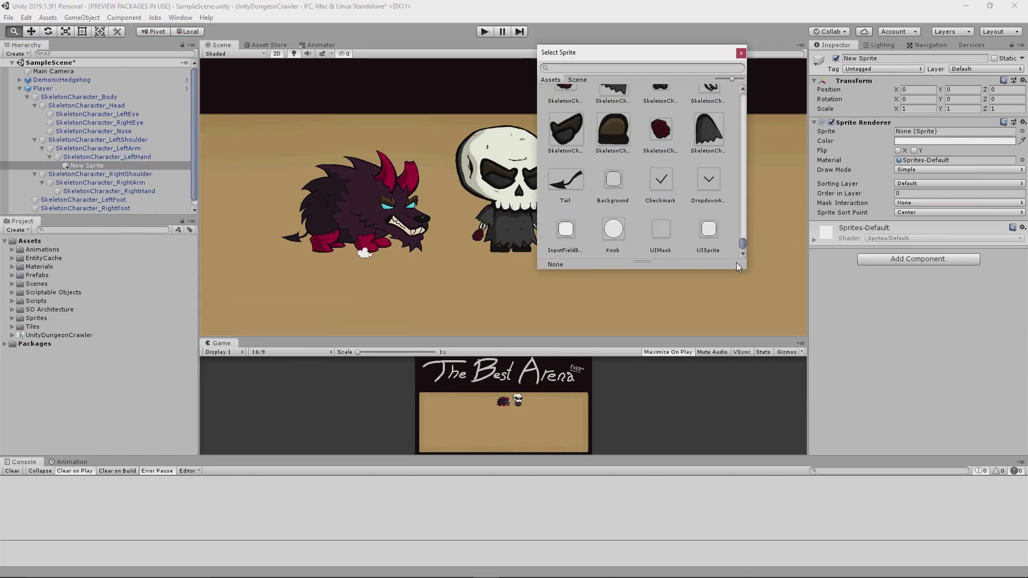
scroll(631, 183, "up", 3)
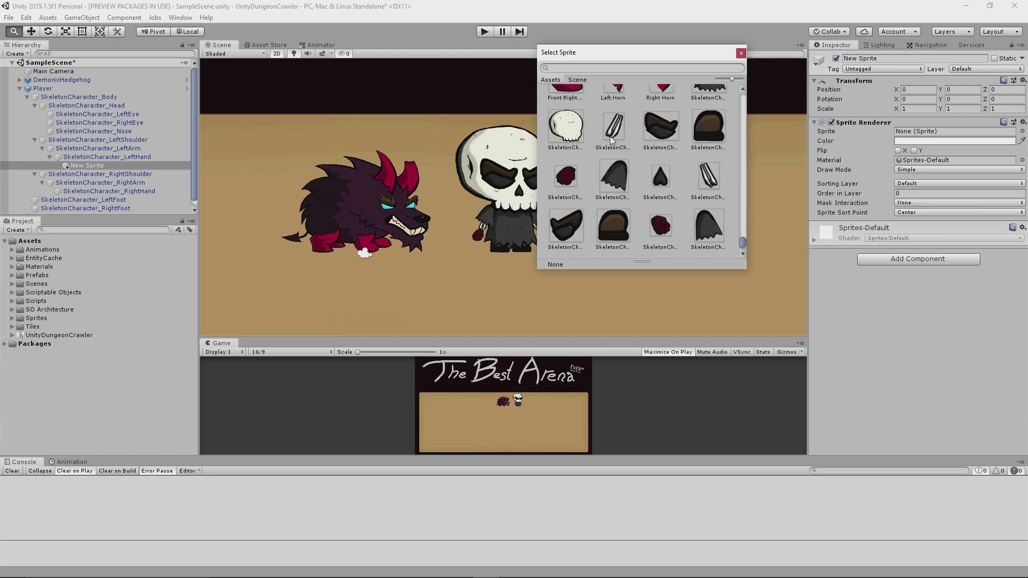
left_click(614, 133)
left_click(741, 53)
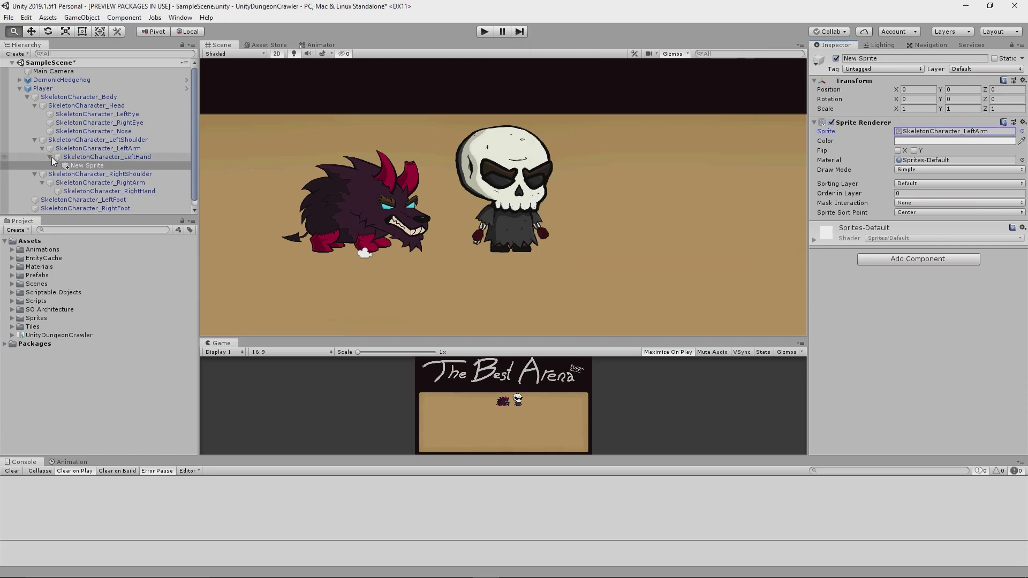
- Rotate the new sprite to about 76° around Z and move it to about X -0.084, Y -0.005 at the left hand
key("e")
scroll(484, 239, "up", 5)
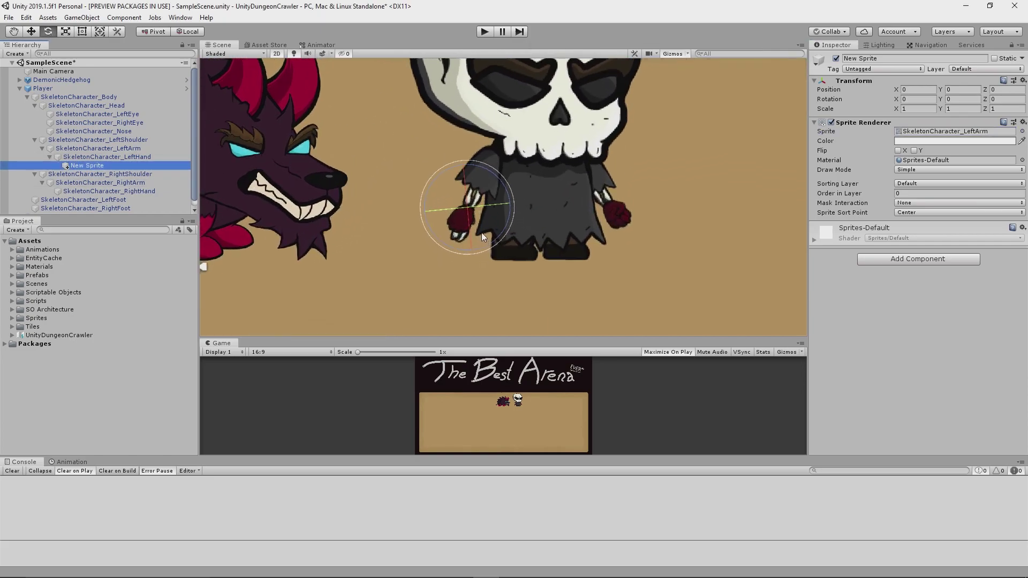
left_click_drag(481, 233, 627, 221)
key("w")
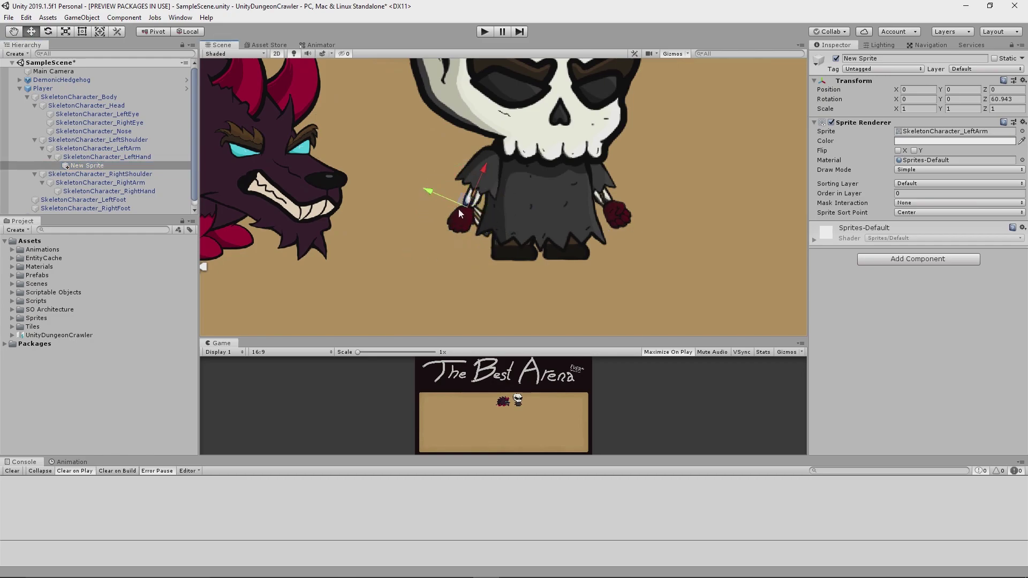
left_click_drag(464, 202, 500, 219)
key("e")
key("q")
key("r")
key("e")
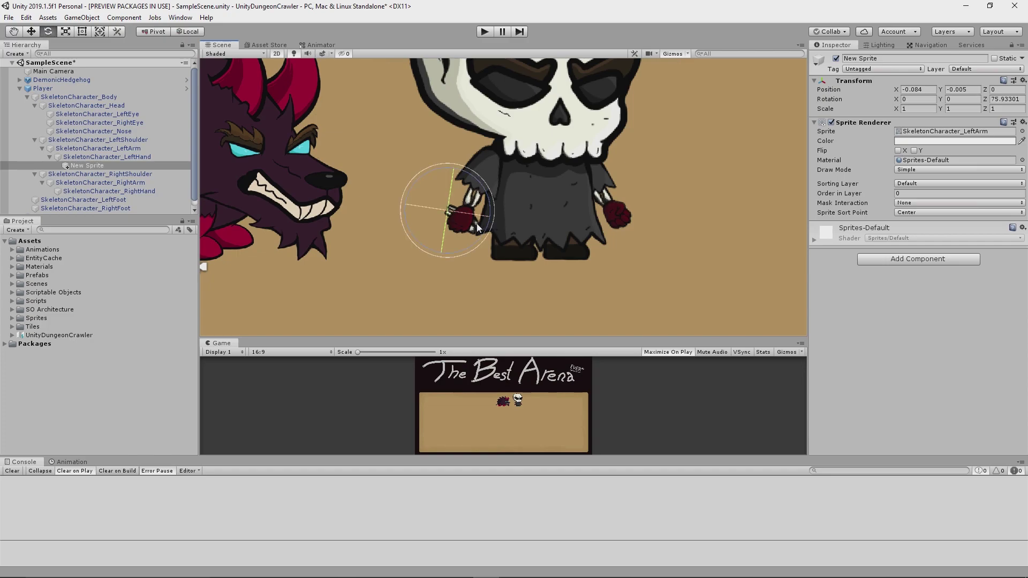
- Stretch the new sprite into a long thin blade, scaled to about 0.72 in X and 7.26 in Y
key("r")
left_click_drag(416, 201, 278, 197)
key("w")
key("x")
left_click_drag(448, 211, 366, 255)
key("r")
left_click_drag(448, 223, 444, 234)
left_click_drag(401, 259, 403, 259)
- Reposition the blade at the left hand at about X -0.054, Y -0.042 and rotate it to about 60.2° around Z
key("w")
left_click_drag(445, 254, 458, 206)
key("e")
left_click_drag(481, 245, 464, 261)
key("w")
left_click_drag(451, 211, 455, 210)
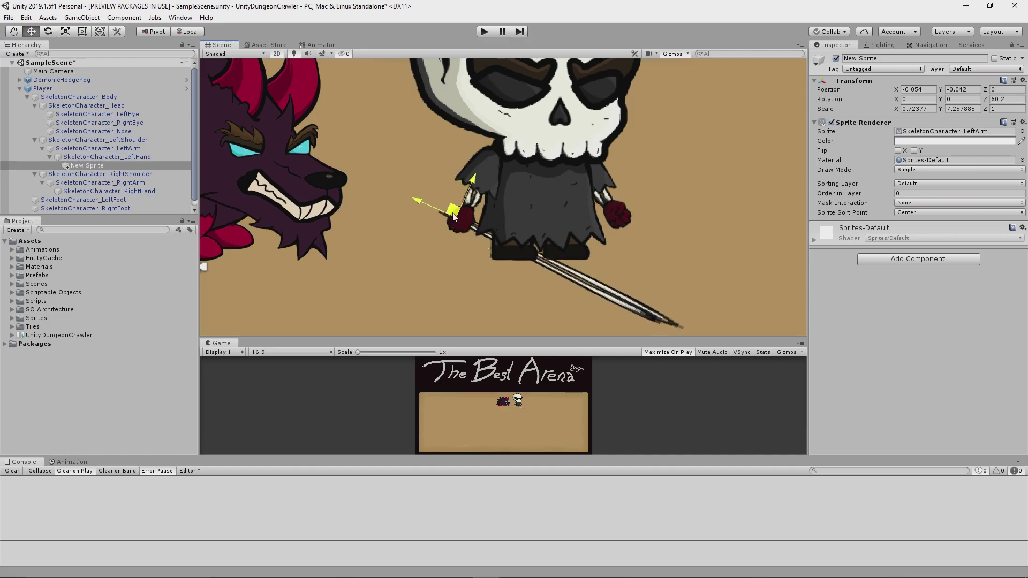
- Fine-tune the blade's placement in the left hand to about X -0.098, Y -0.014
scroll(506, 243, "down", 10)
middle_click_drag(529, 248, 472, 256)
scroll(416, 249, "up", 14)
left_click_drag(413, 218, 408, 215)
key("e")
key("w")
scroll(485, 273, "down", 9)
middle_click_drag(534, 260, 474, 249)
- Set the blade sprite's Sorting Layer to Character and its Order in Layer to 5
left_click(906, 183)
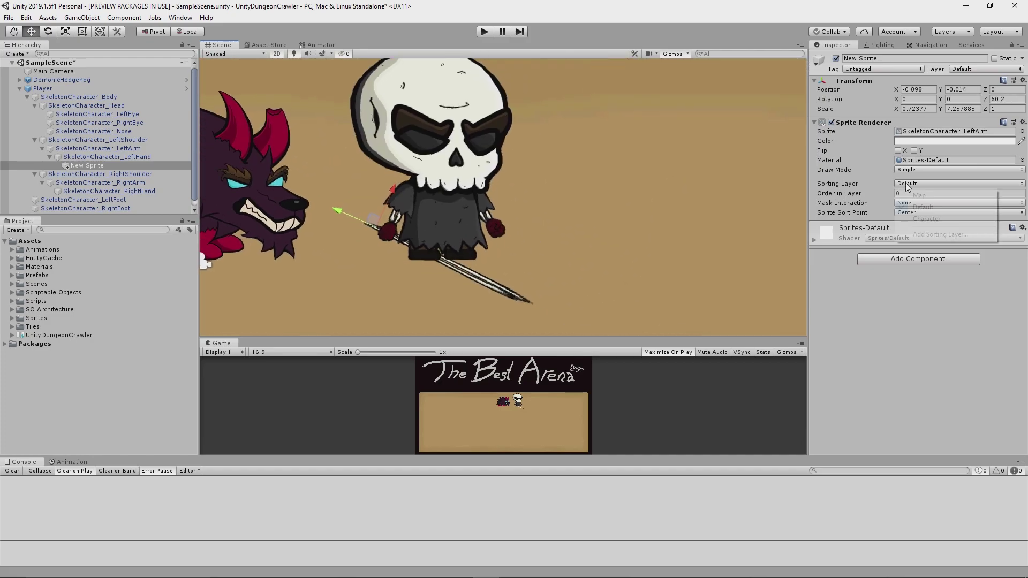
left_click(908, 216)
left_click(903, 193)
type("5")
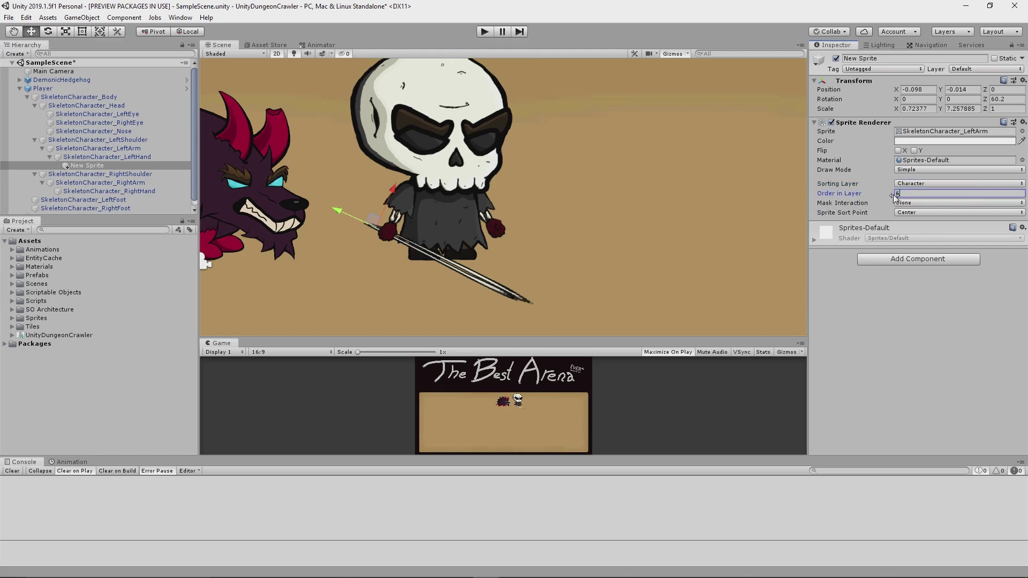
- Rotate the skeleton's left shoulder to test how the blade swings with the arm
left_click(94, 157)
left_click(102, 165)
left_click(111, 139)
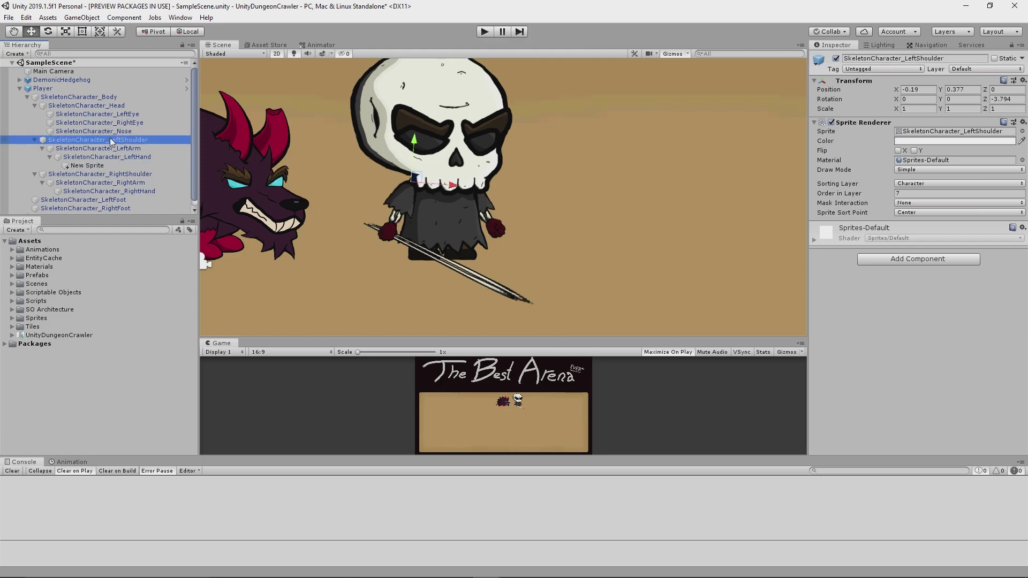
key("e")
left_click_drag(430, 217, 661, 259)
scroll(493, 285, "down", 3)
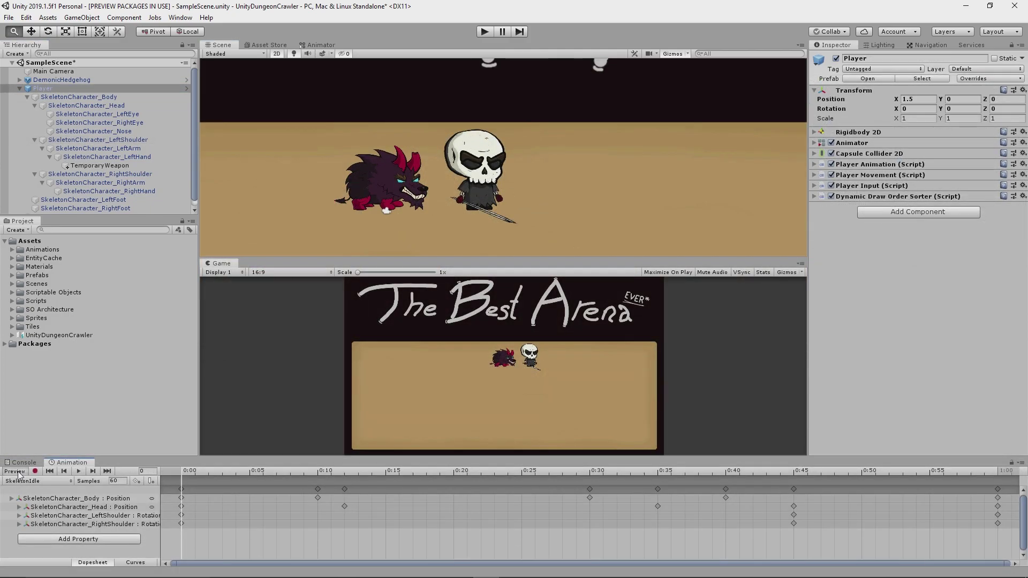
- Create a new animation clip named SkeletonAttack for the player in the Animations folder
left_click(20, 480)
left_click(32, 519)
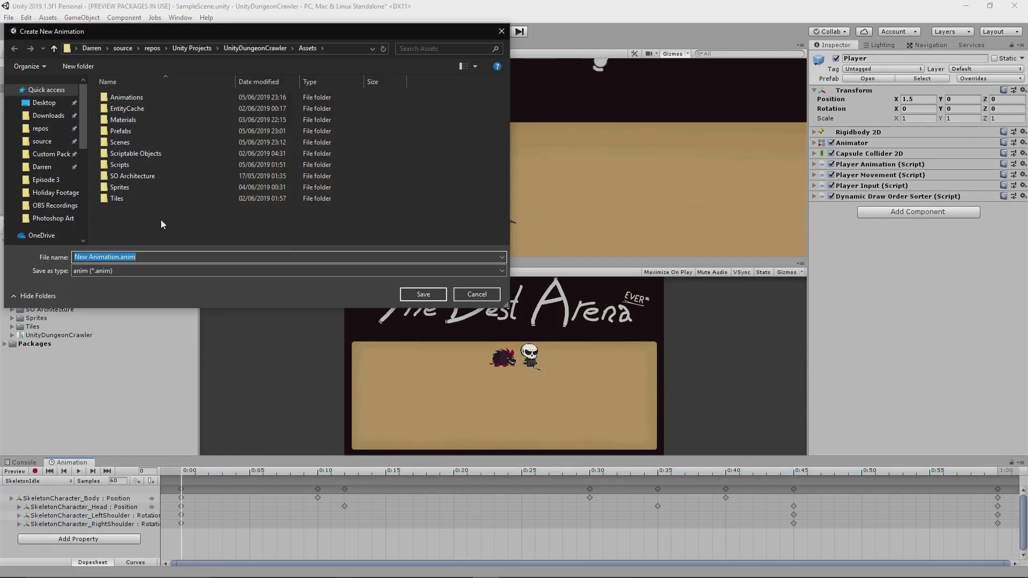
double_click(129, 97)
type("SkeletonAttack")
key("Return")
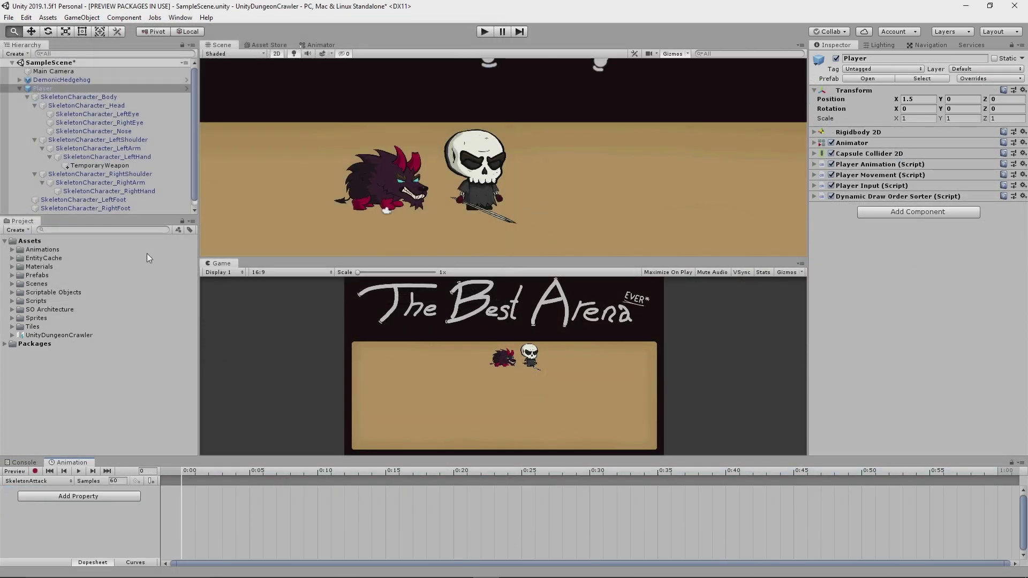
- Add the Rotation property of SkeletonCharacter_LeftShoulder to the SkeletonAttack clip
left_click(93, 495)
left_click(147, 517)
scroll(176, 542, "down", 1)
left_click(154, 547)
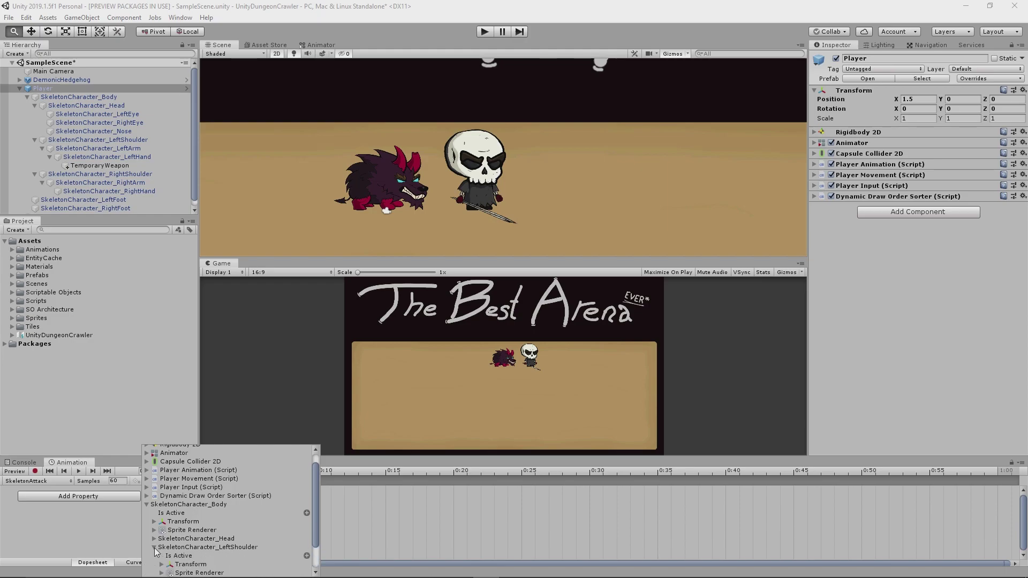
left_click(162, 564)
scroll(224, 554, "down", 2)
left_click(307, 522)
- Shorten the clip to frame 30, key the left shoulder at about 143° around Z on frame 23, and preview the swing
left_click_drag(182, 473, 592, 471)
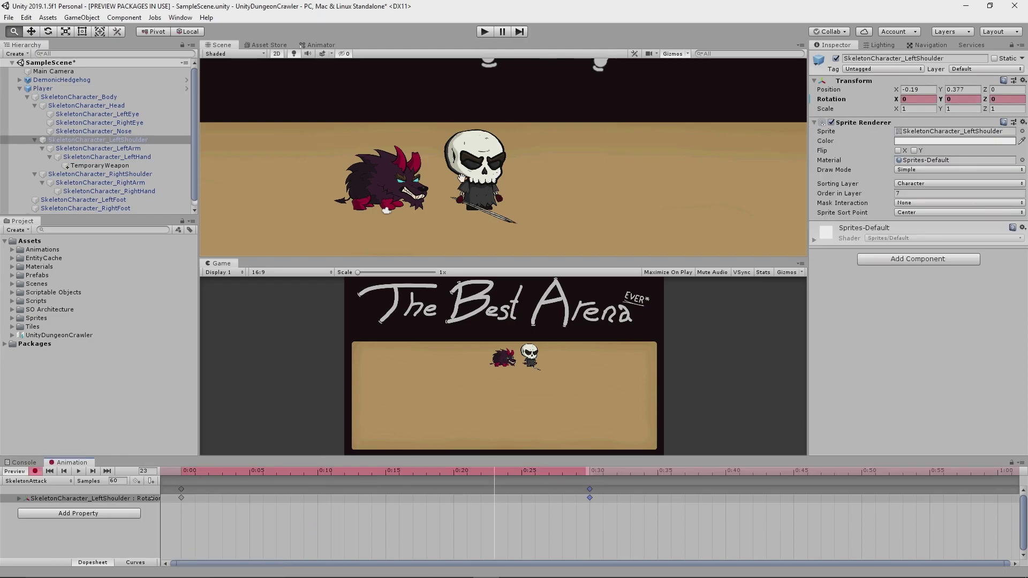
key("e")
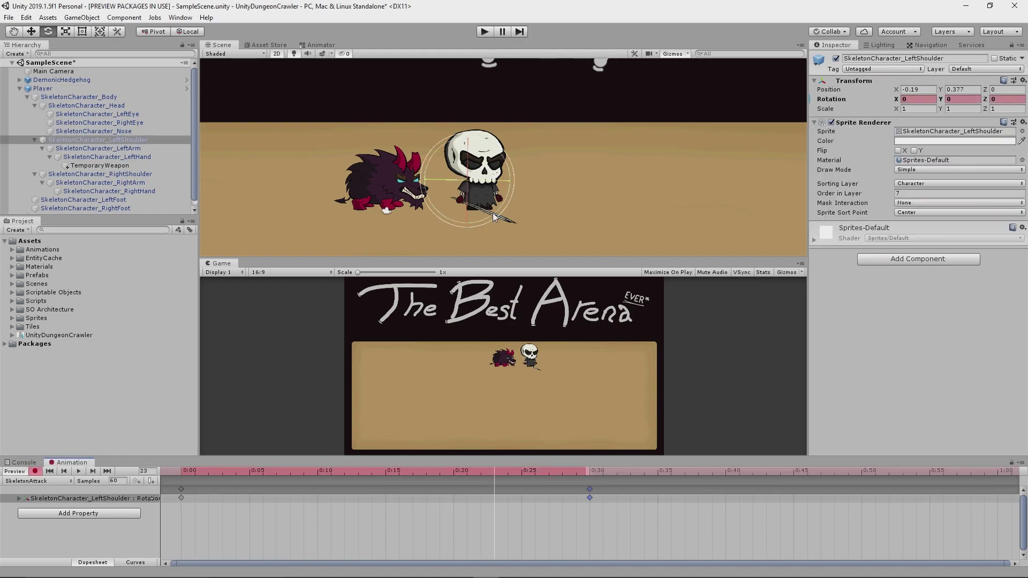
left_click_drag(495, 212, 631, 81)
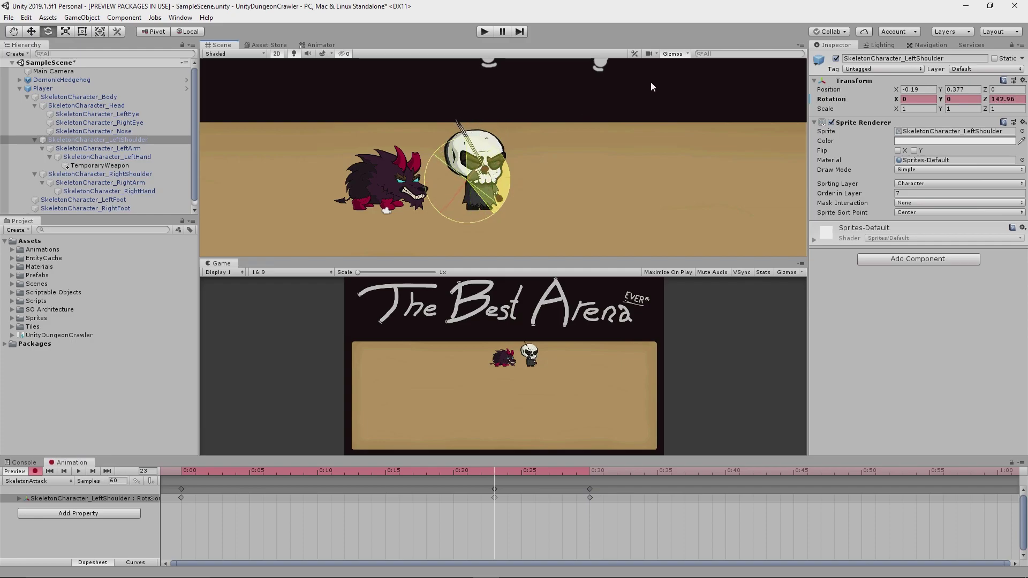
left_click(78, 472)
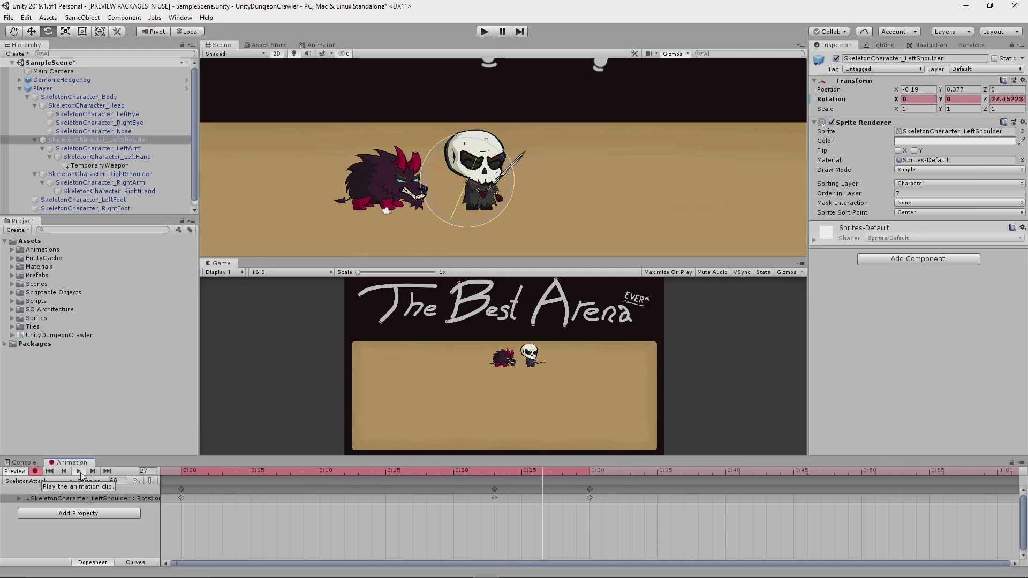
- Add an Attack trigger parameter to the skeleton's Animator and place the SkeletonAttack state below SkeletonIdle
middle_click_drag(516, 179, 530, 190)
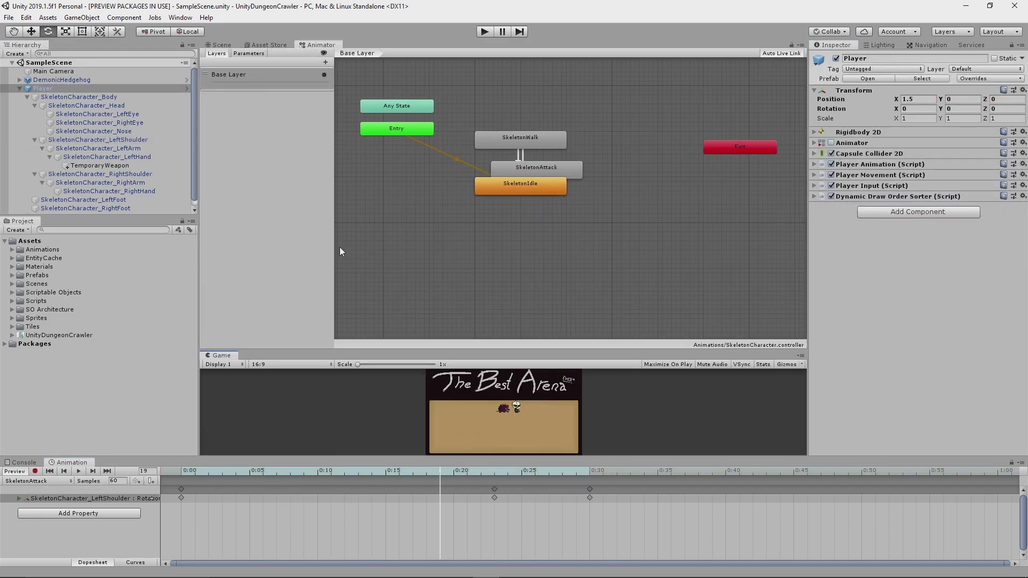
left_click(248, 53)
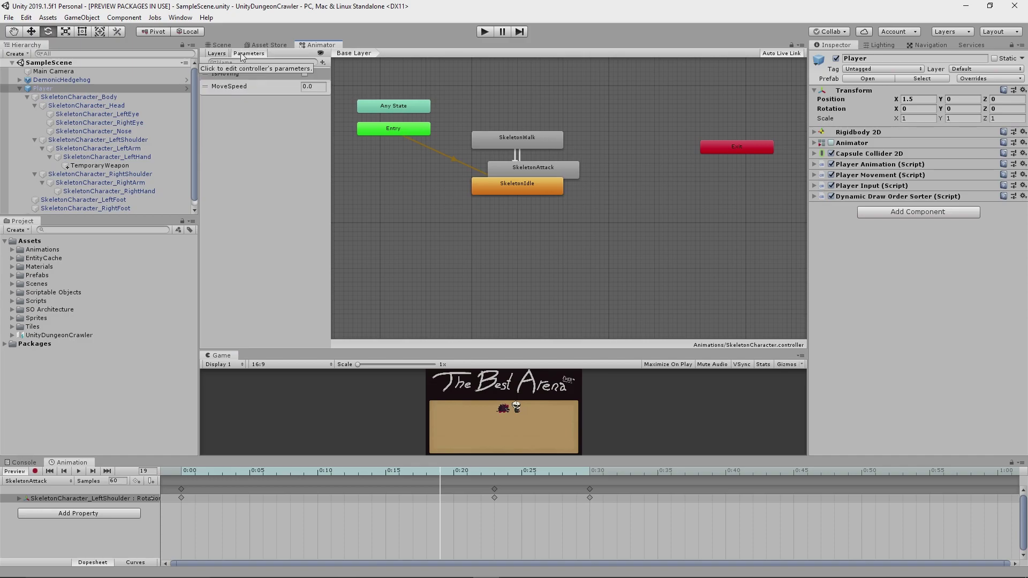
left_click_drag(549, 168, 531, 228)
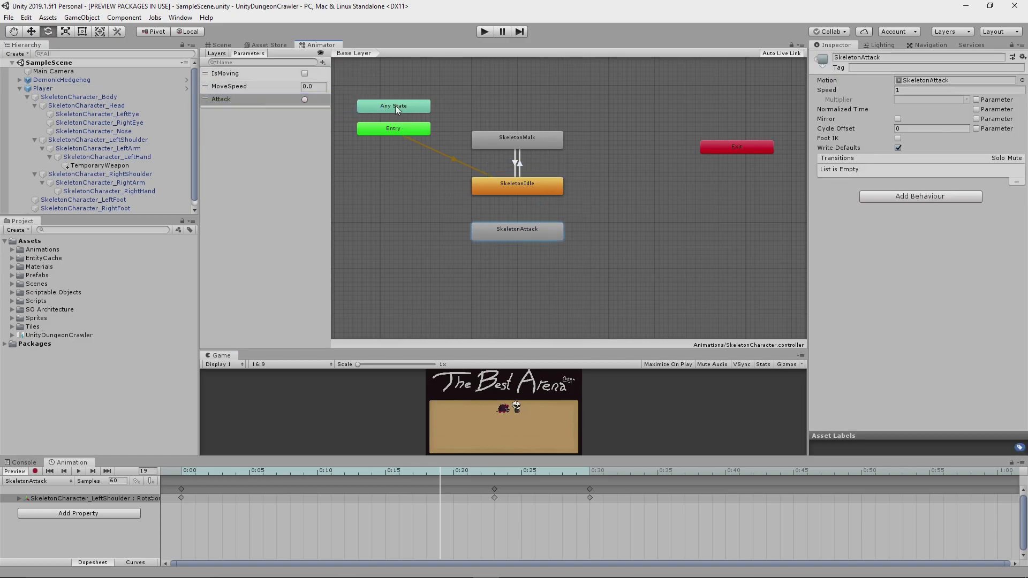
- Move the Any State node below Entry and create a transition from it to SkeletonAttack
left_click_drag(395, 105, 406, 170)
right_click(406, 171)
left_click(429, 178)
left_click(508, 228)
- On the Any State to SkeletonAttack transition, disable Fixed Duration and Can Transition To Self and set Transition Duration to 0.1
left_click(453, 204)
left_click(898, 170)
left_click_drag(902, 180, 921, 181)
type("1")
left_click(898, 218)
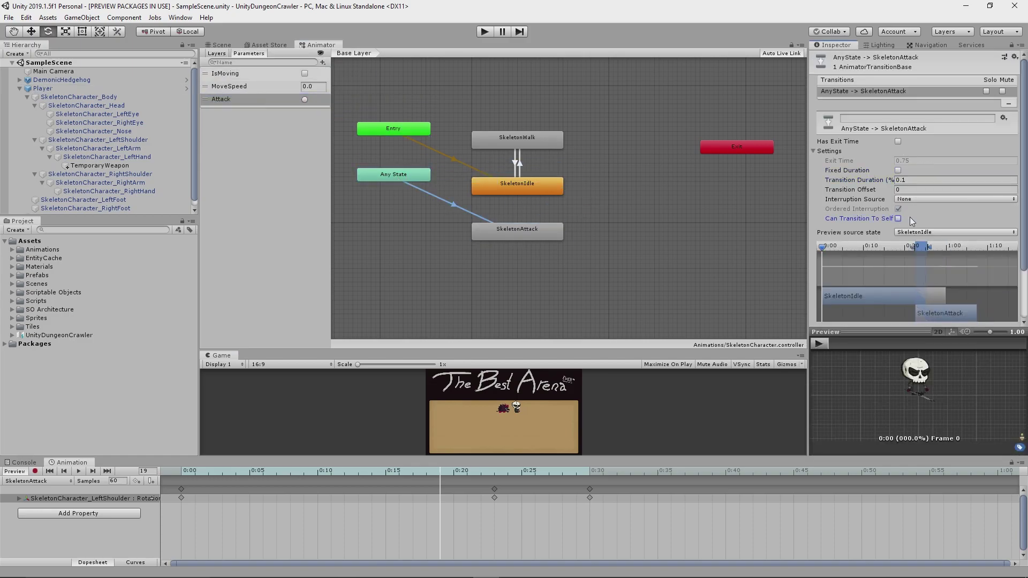
- Create a transition from SkeletonAttack back to SkeletonIdle and select it
right_click(517, 229)
left_click(539, 235)
left_click(517, 186)
left_click(519, 209)
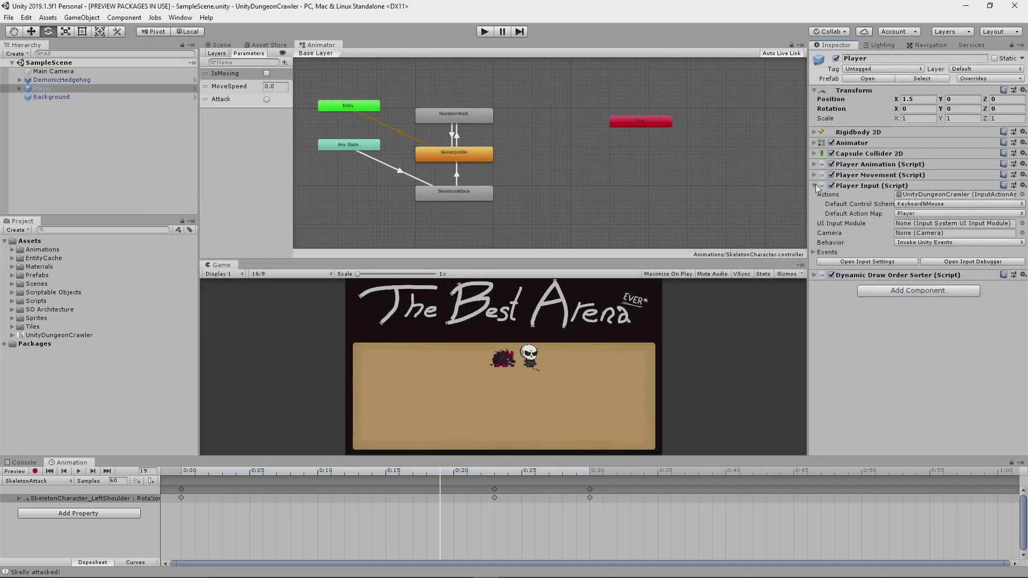
- Examine the Move, Look and Attack event bindings in the player's Player Input component
left_click(814, 252)
left_click(821, 261)
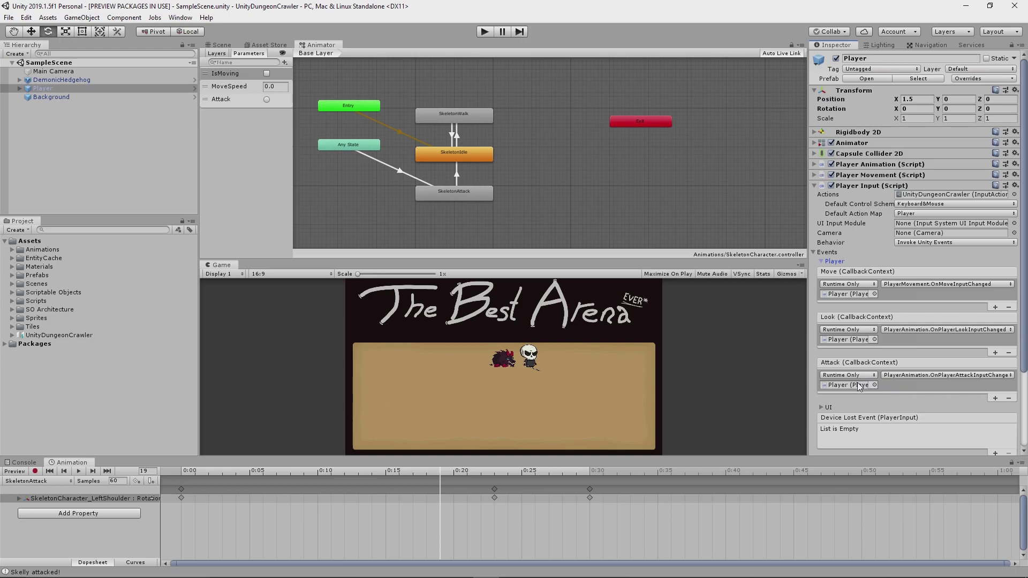
- Run the game and test the skeleton's movement, facing direction and weapon attack around the arena
key("ctrl+p")
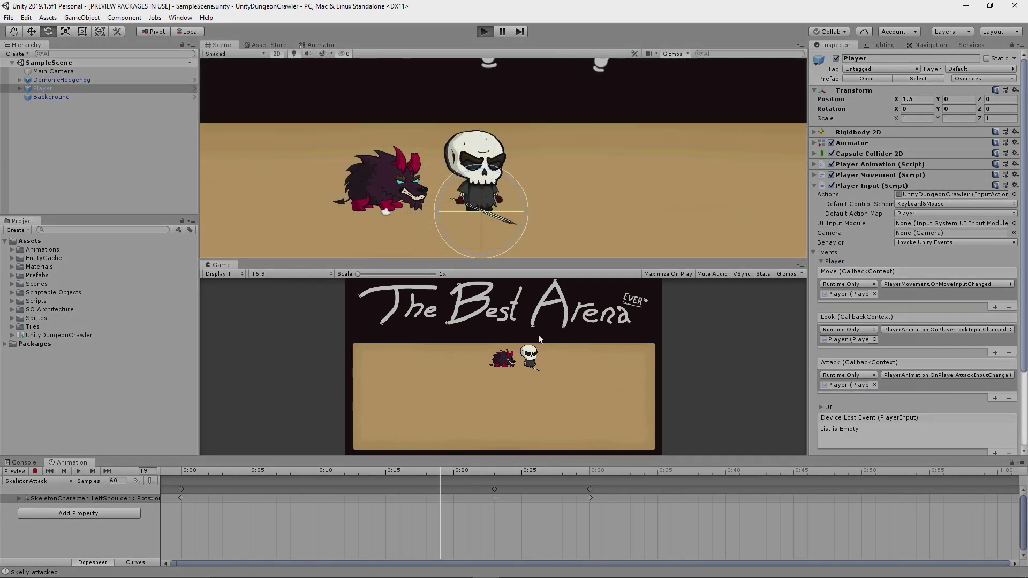
left_click(566, 374)
key("d")
key("s")
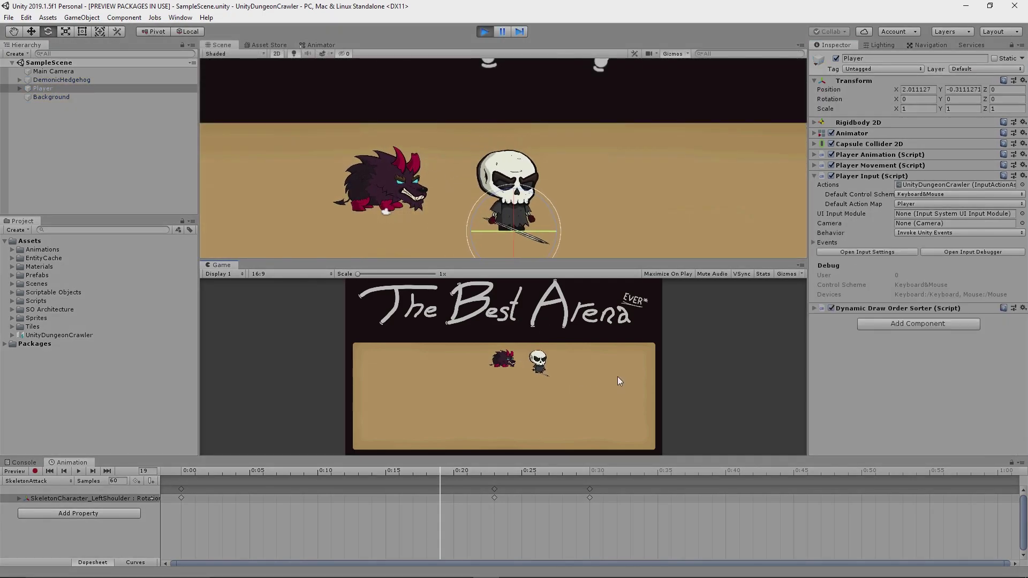
key("w")
left_click(519, 377)
key("d")
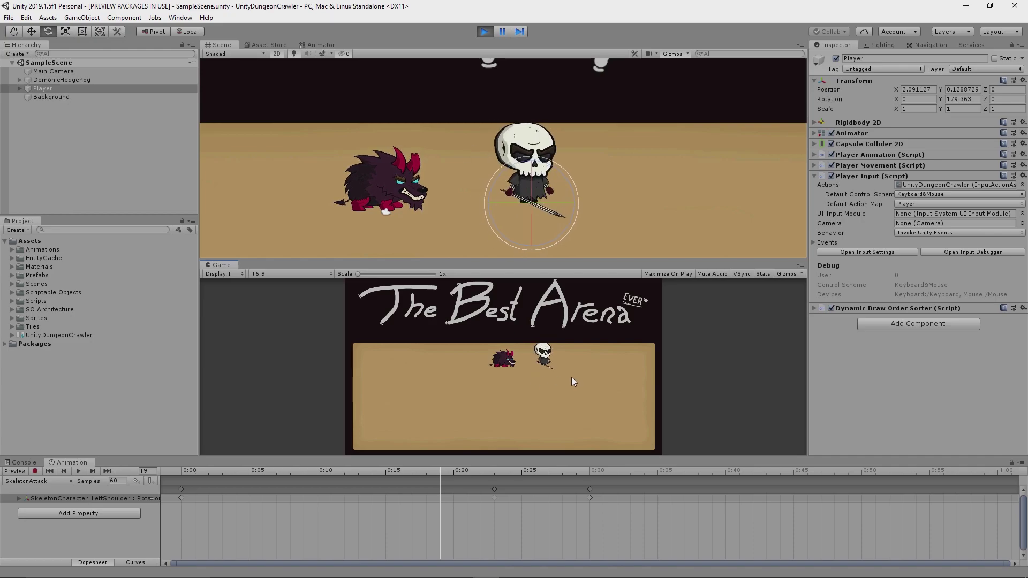
key("a")
left_click(490, 372)
key("d")
key("s")
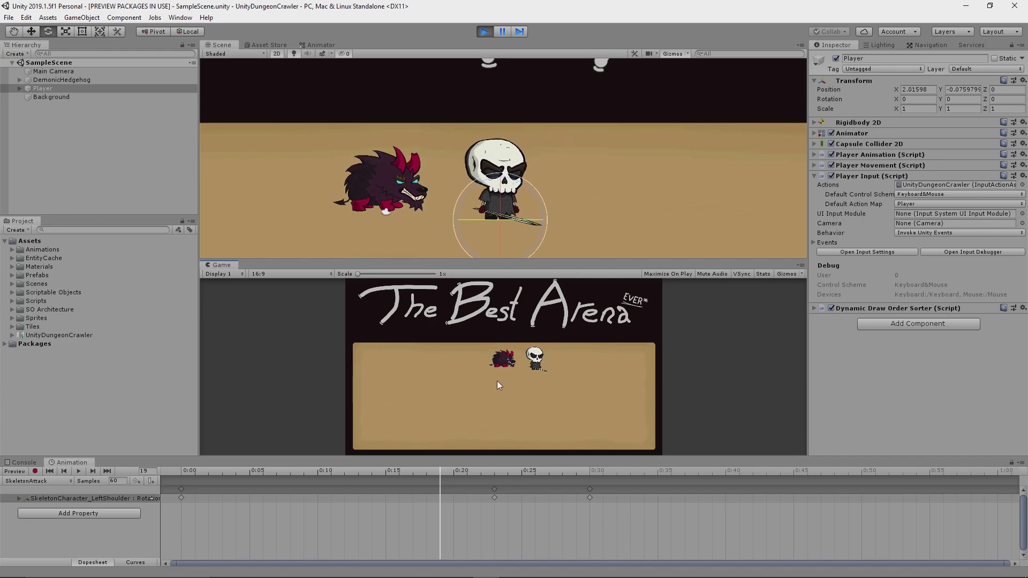
key("a")
key("w")
left_click(473, 375)
key("d")
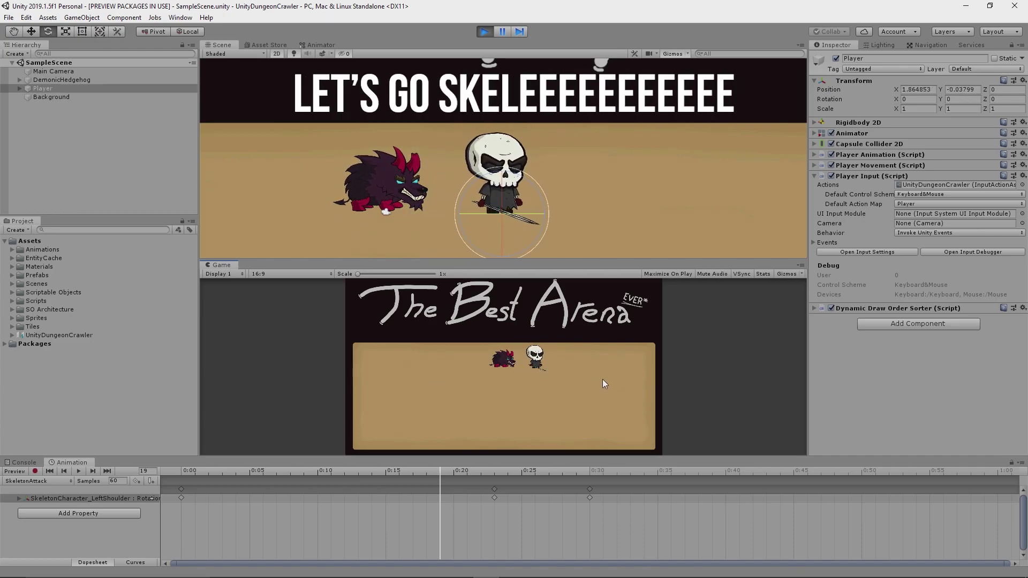
- Walk the skeleton up to the hedgehog and test the weapon attack against it
key("a")
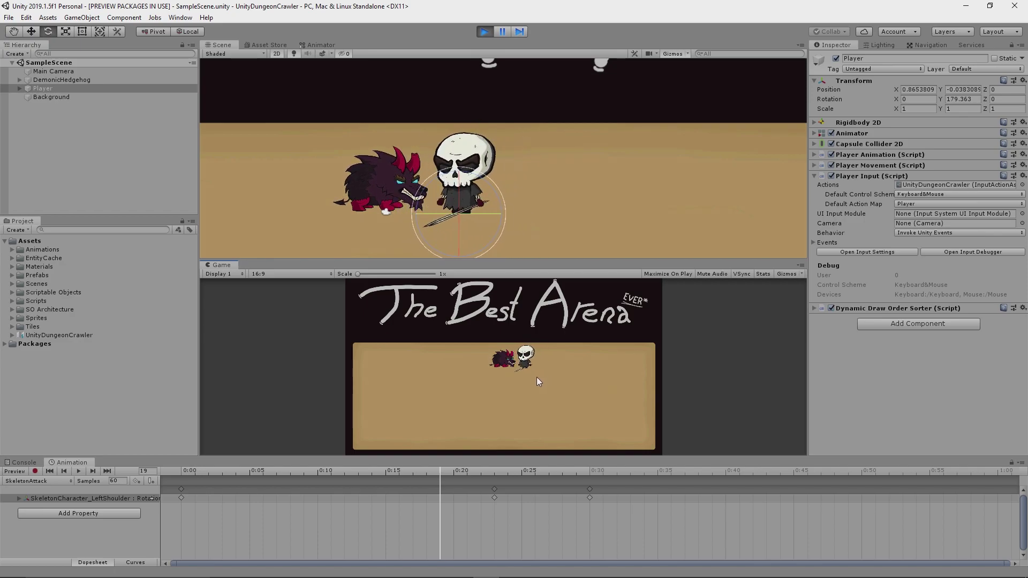
key("a")
left_click(537, 377)
key("a")
left_click(537, 377)
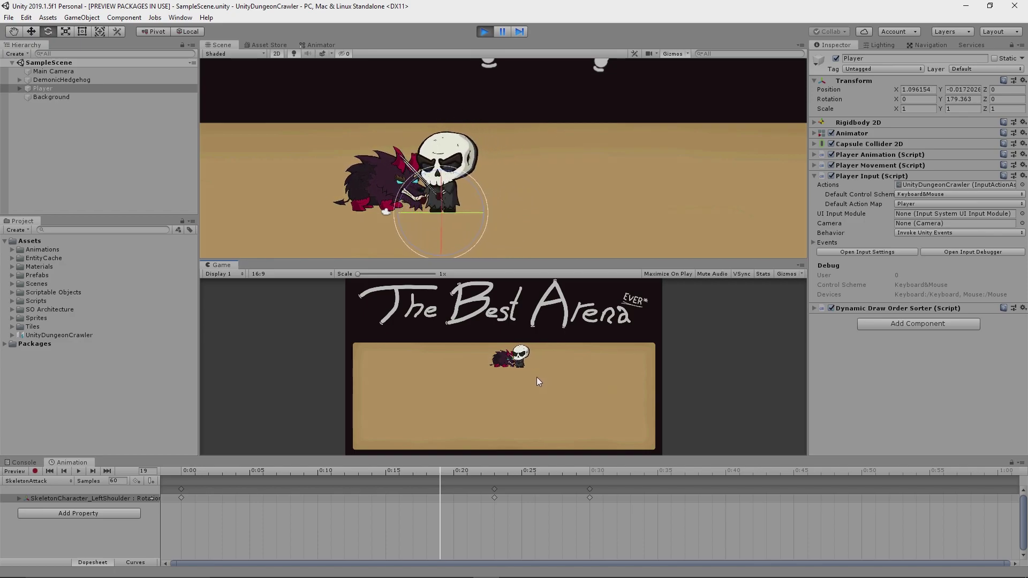
key("d")
left_click(464, 246)
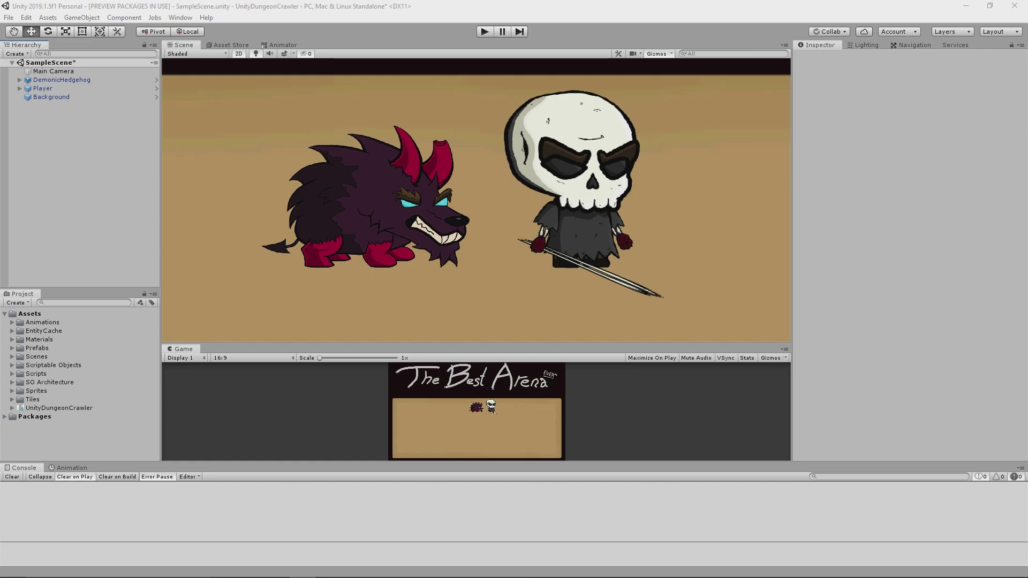
- Expand the DemonicHedgehog and Player hierarchies and select both characters to examine their hitboxes and attack colliders
left_click(20, 80)
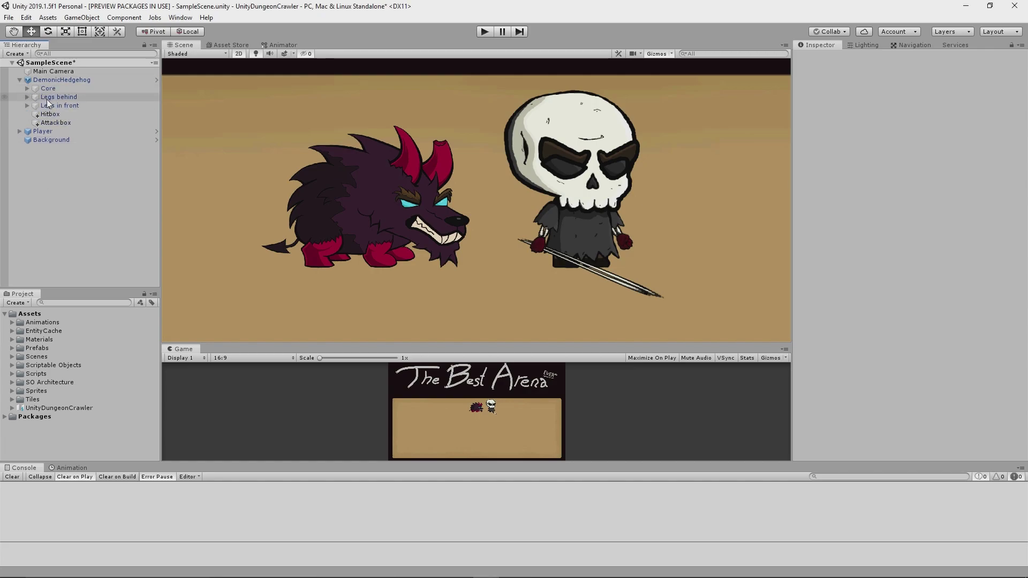
left_click(19, 131)
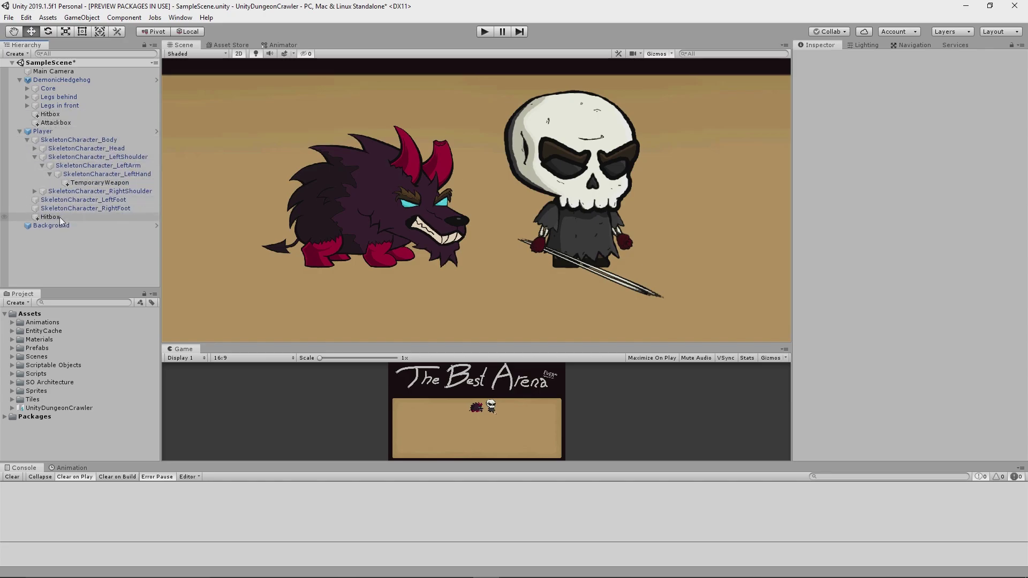
left_click(43, 131)
left_click(47, 80, "ctrl")
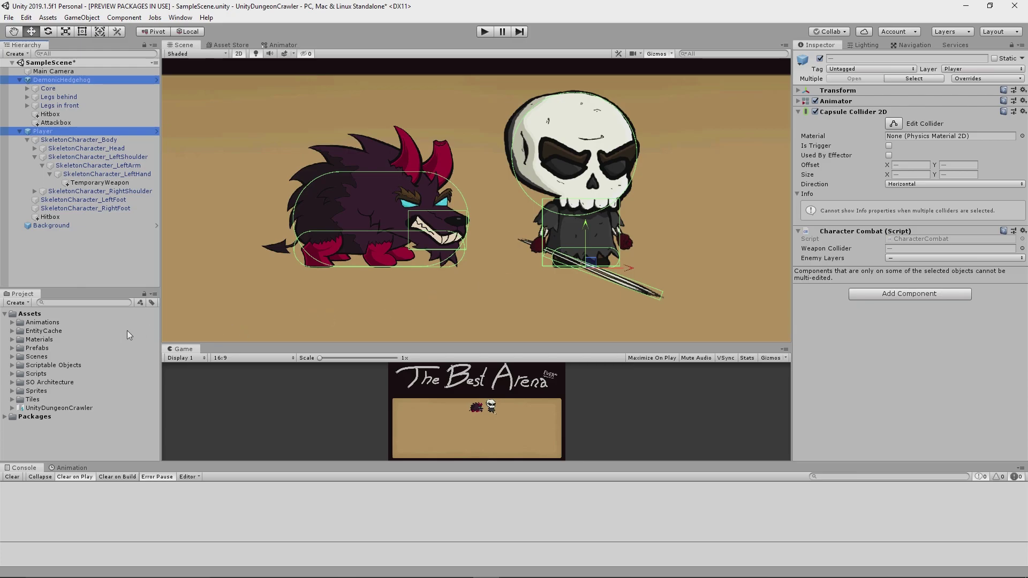
- Open the DemonicHedgehogAttack clip, play it and examine its keyframes up to about frame 35
left_click(71, 467)
left_click(52, 80)
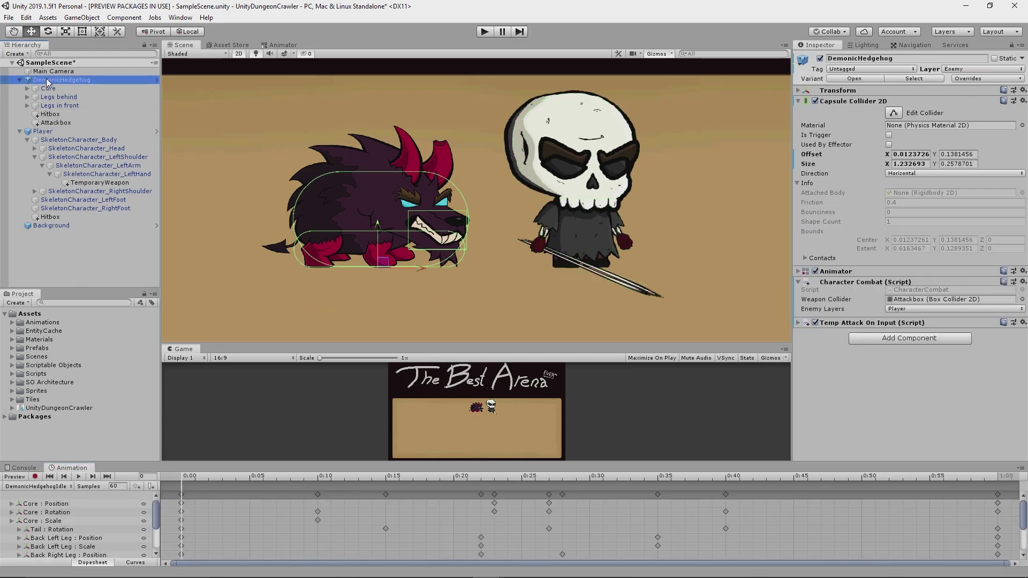
left_click(33, 486)
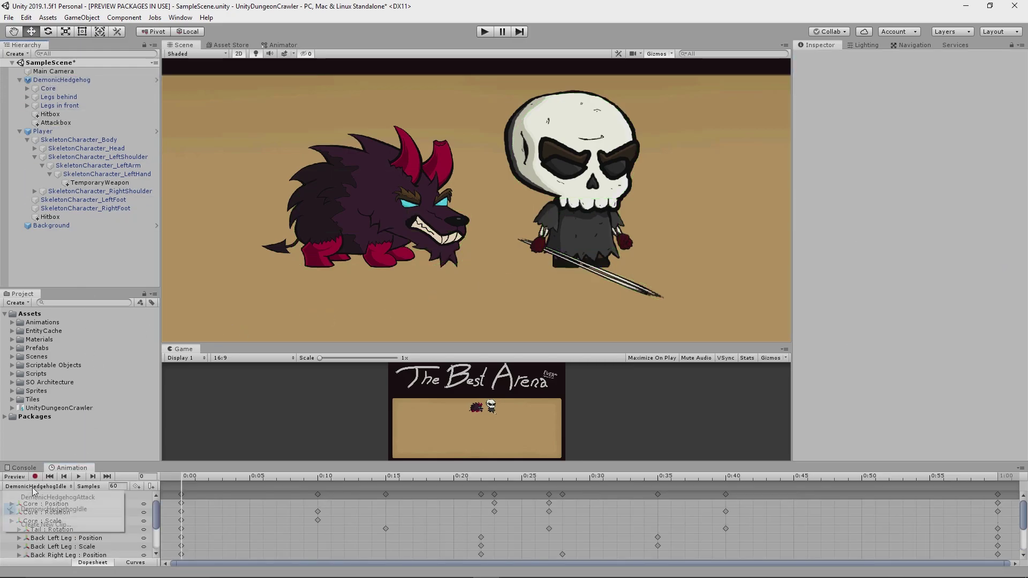
left_click(58, 498)
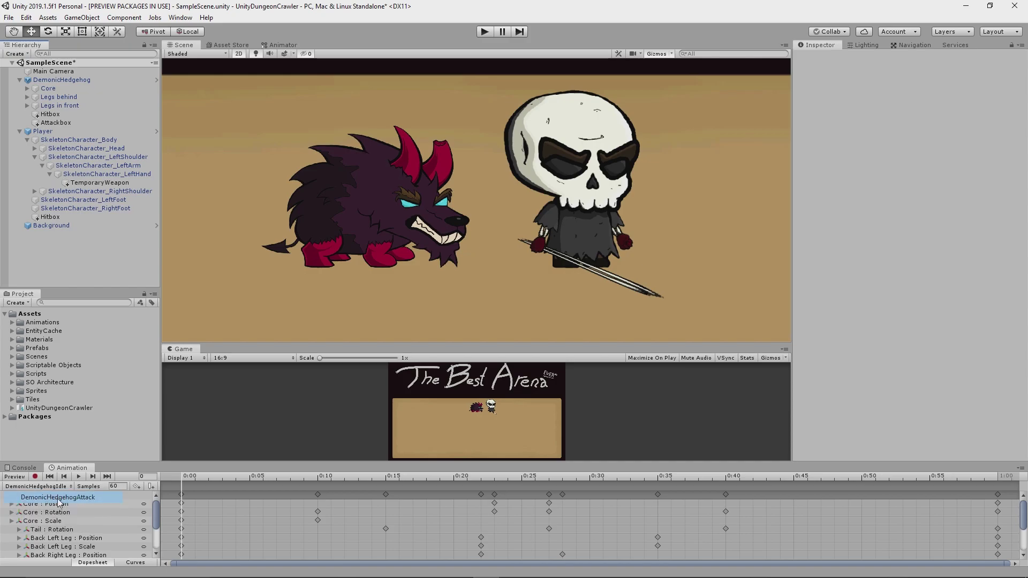
left_click(78, 476)
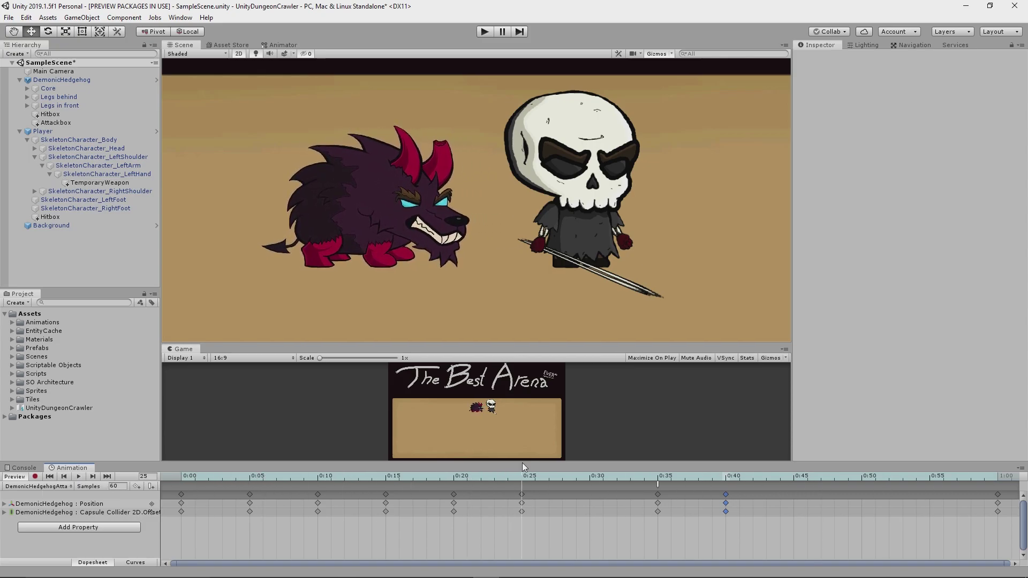
left_click(657, 485)
left_click(654, 476)
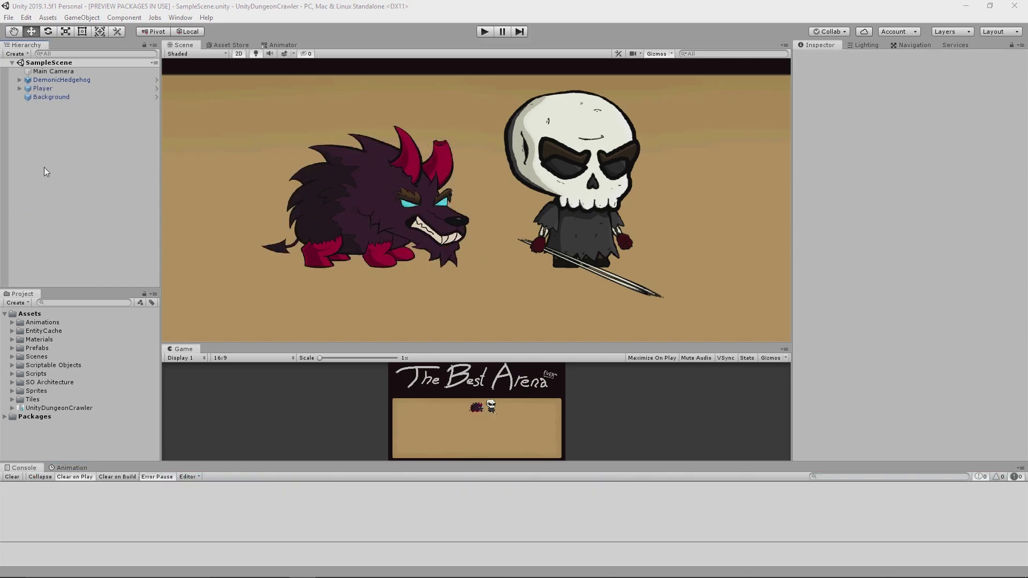
- Open the DemonicHedgehog animator controller from the hedgehog's Animator component
left_click(64, 88)
left_click(79, 81)
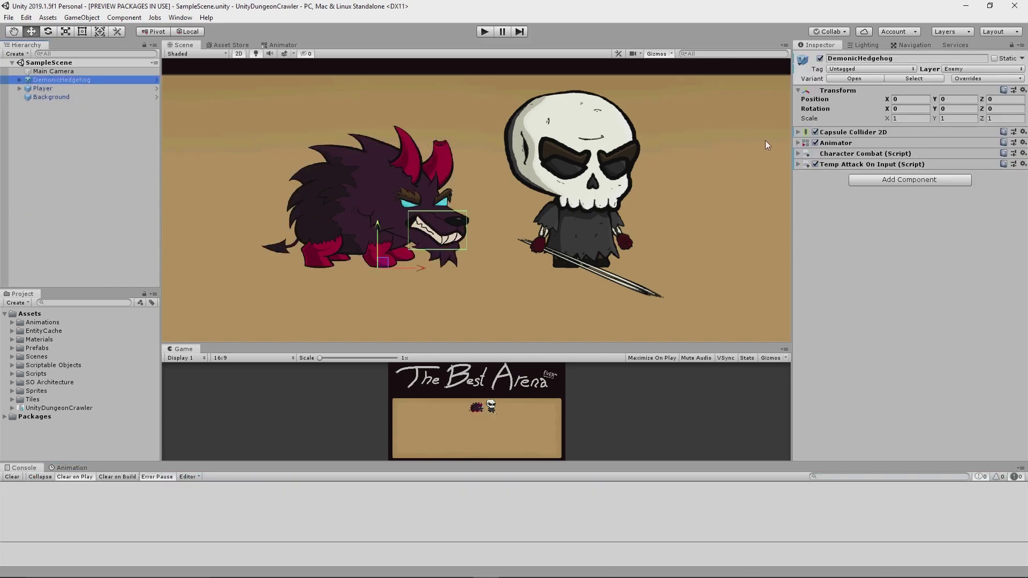
left_click(798, 143)
double_click(927, 153)
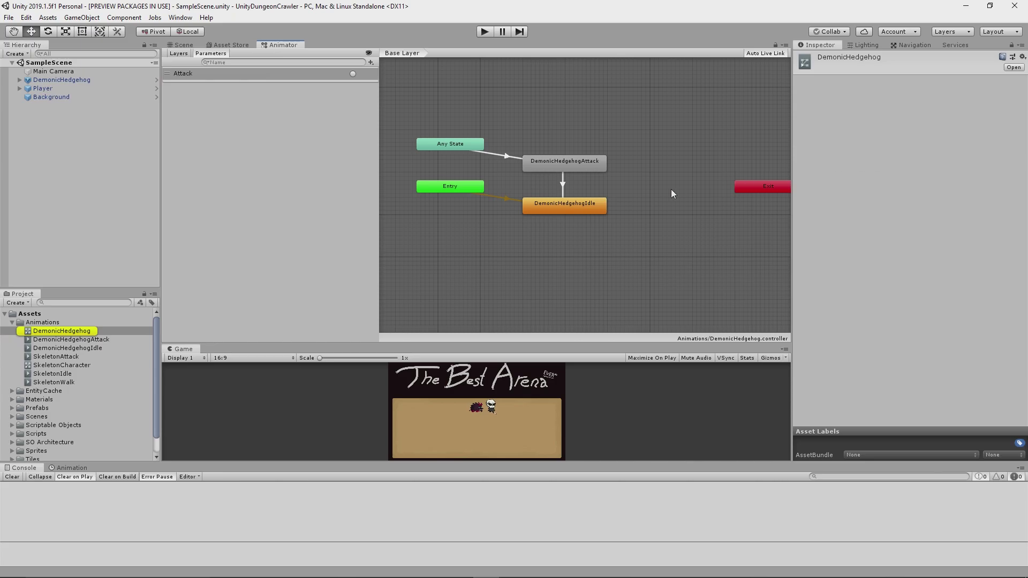
- Examine the settings and condition of the transition from Any State to DemonicHedgehogAttack
middle_click_drag(633, 186, 604, 194)
scroll(524, 207, "up", 3)
scroll(567, 201, "down", 5)
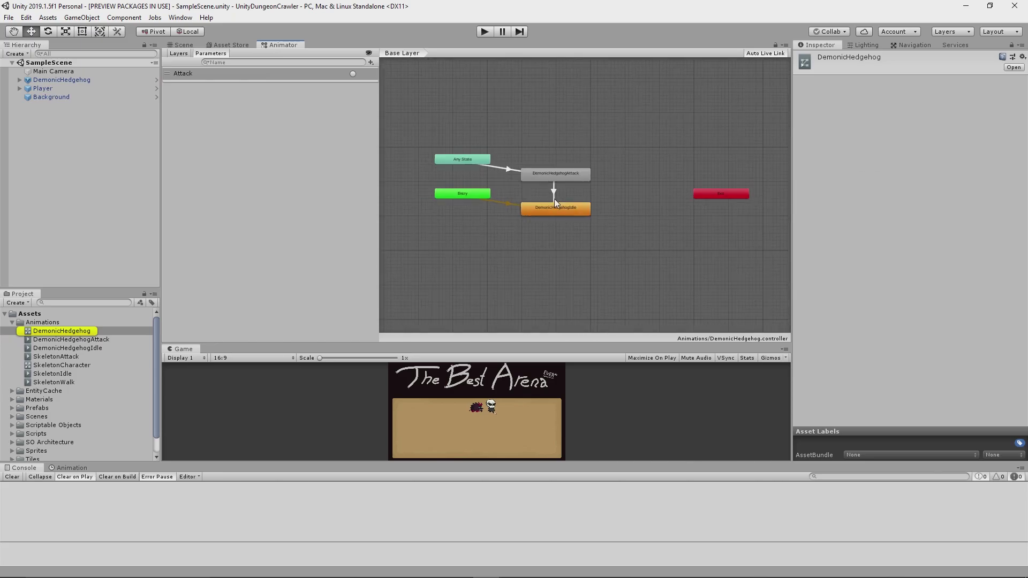
scroll(519, 196, "up", 1)
left_click(504, 165)
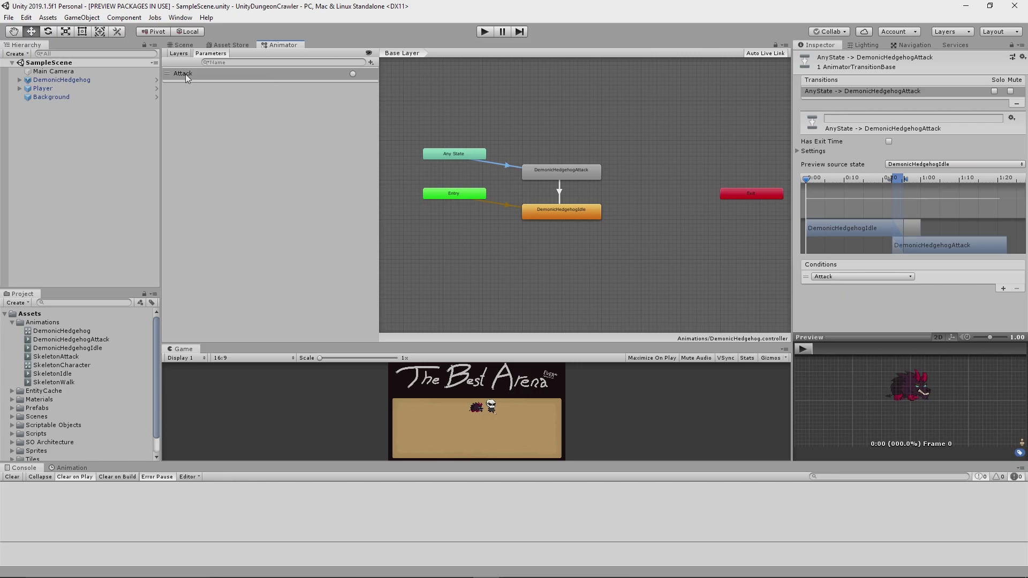
- Return to the scene view and run the game to try the characters' movement and attacks
left_click(183, 46)
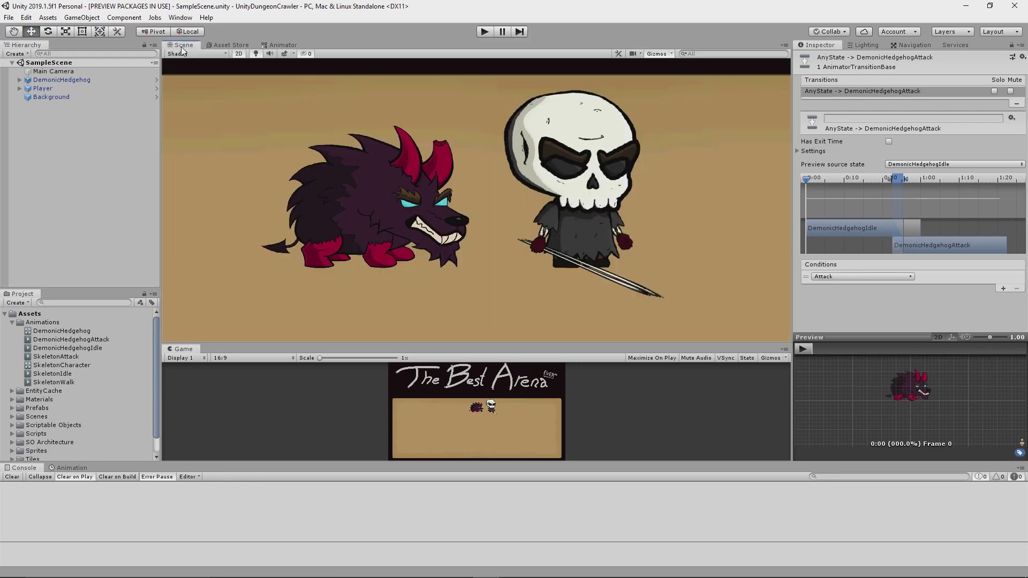
left_click(479, 33)
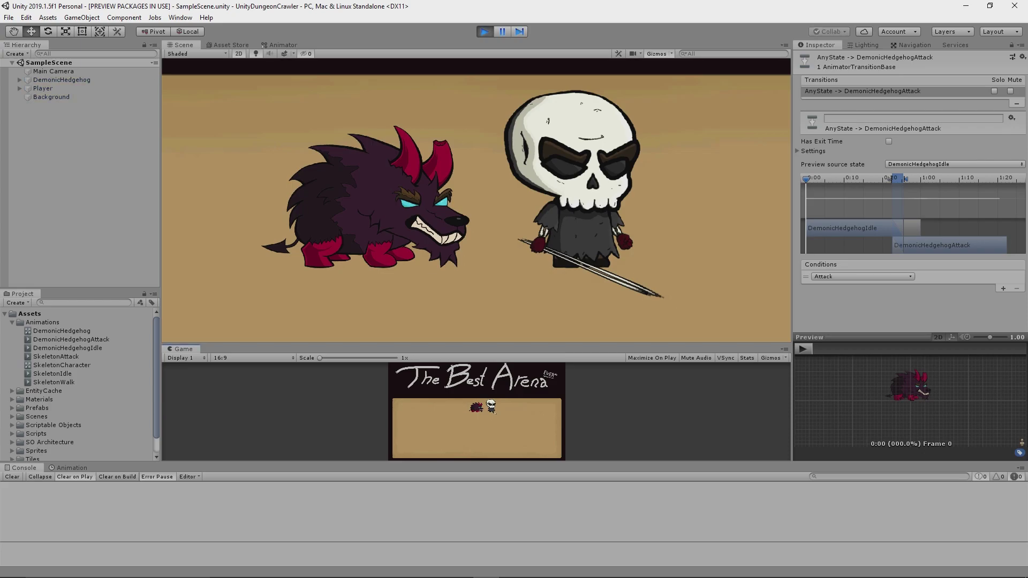
key("d")
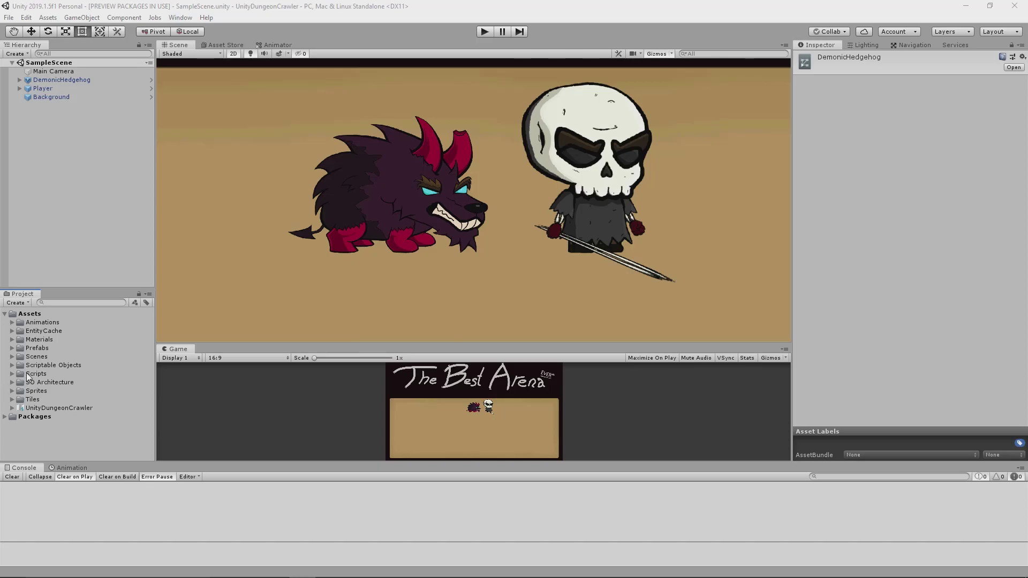
- Expand the Scripts folder and examine the Character Combat component shared by DemonicHedgehog and Player
left_click(13, 374)
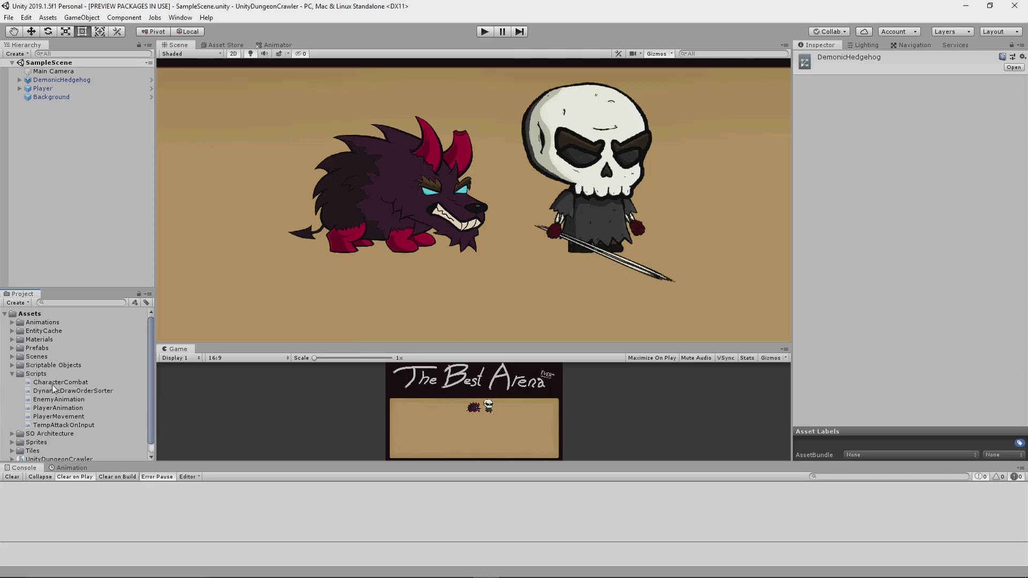
left_click(43, 82)
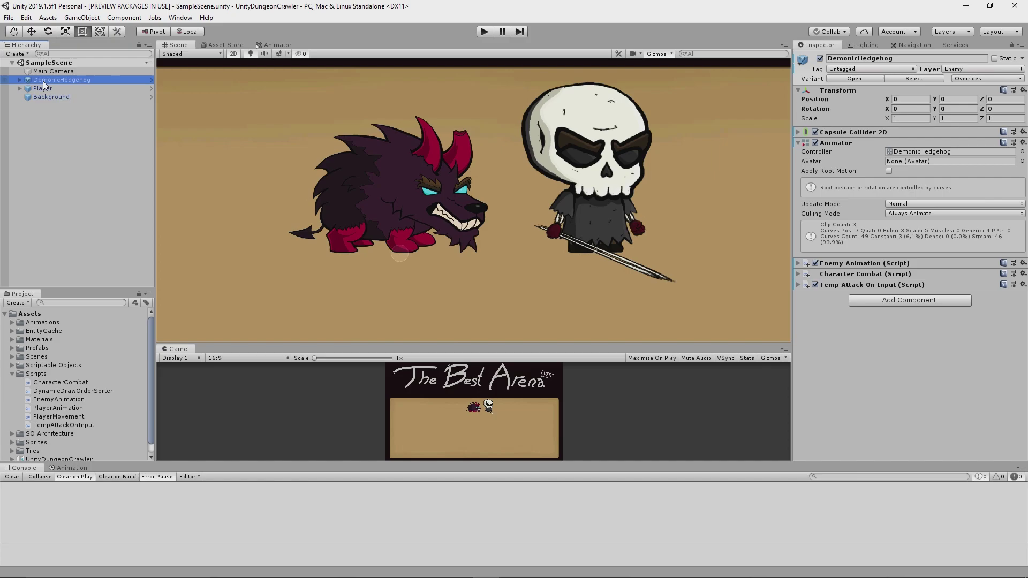
left_click(47, 88, "ctrl")
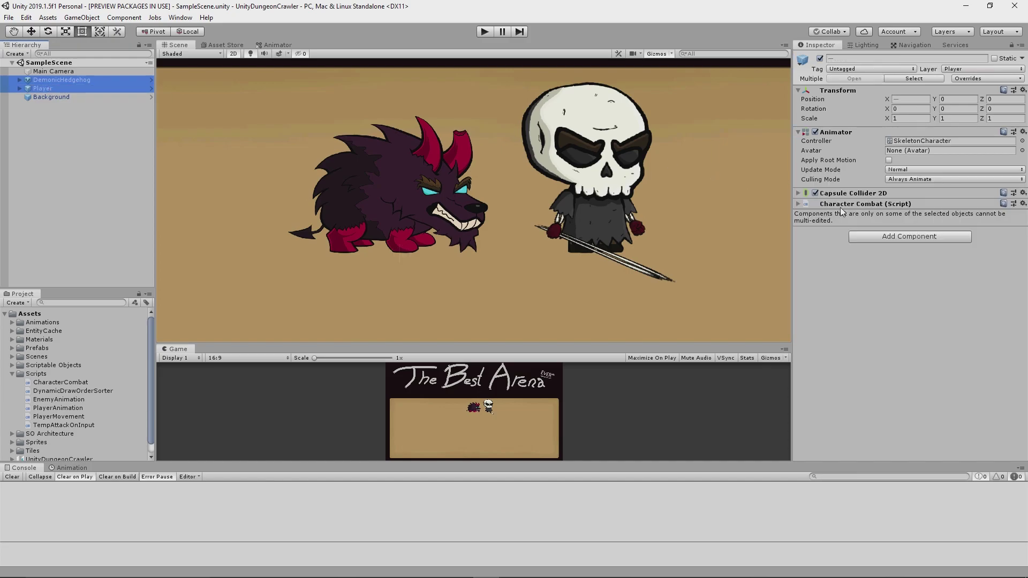
left_click(796, 204)
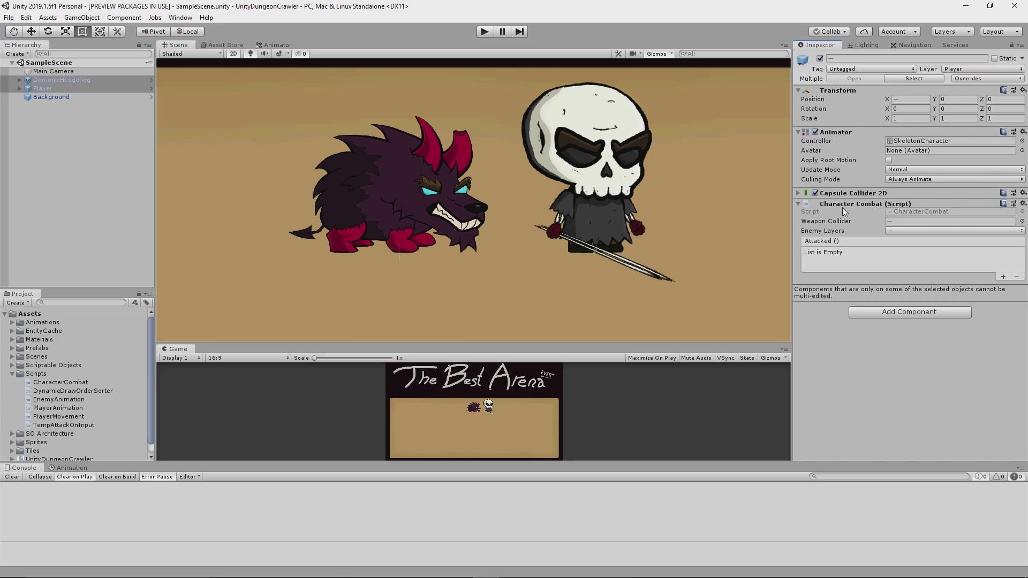
- Run the game, move the skeleton beside the hedgehog and strike it several times to test hit detection
left_click(485, 33)
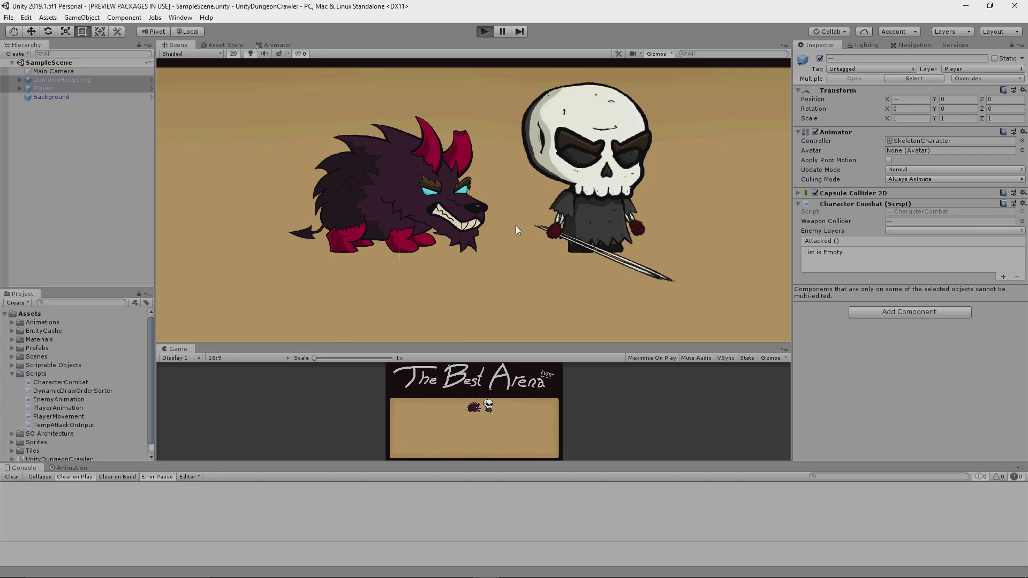
key("a")
key("w")
left_click(454, 409)
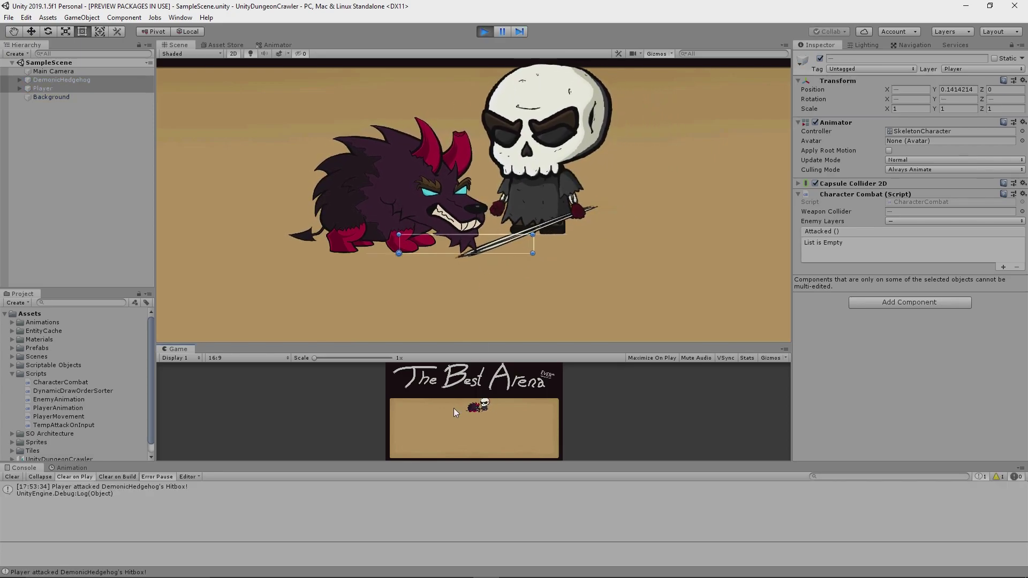
left_click(454, 408)
left_click(436, 316)
left_click(457, 395)
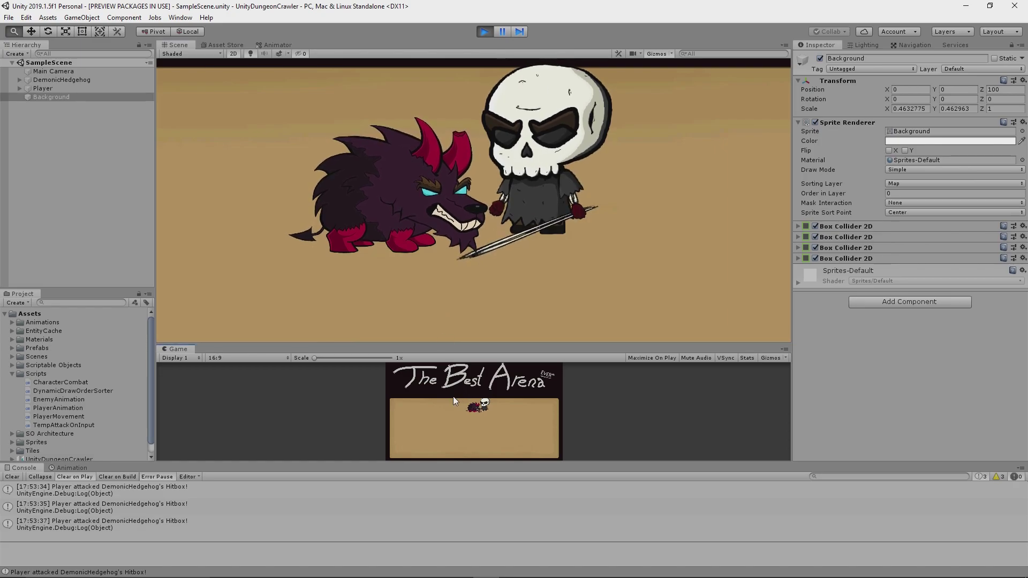
- Reposition the skeleton next to the hedgehog and trigger the hedgehog's attack several times to test hits on the player
key("a")
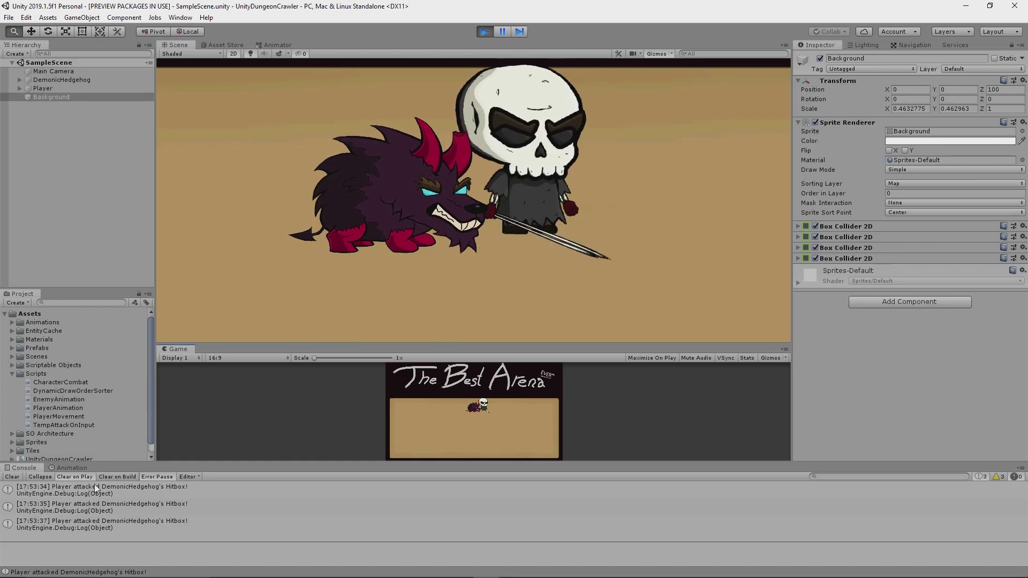
key("a")
key("s")
key("space")
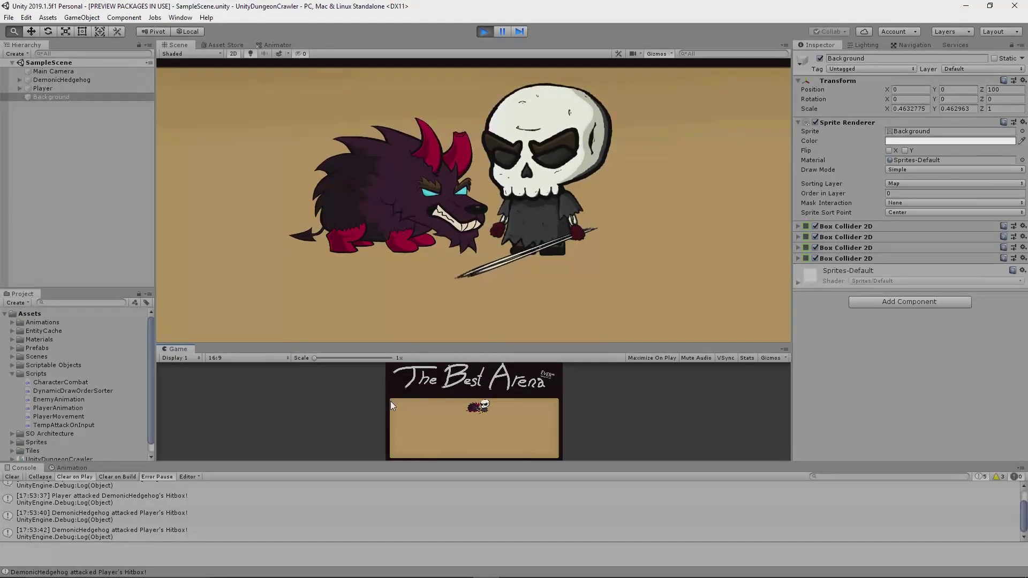
key("space")
key("space")
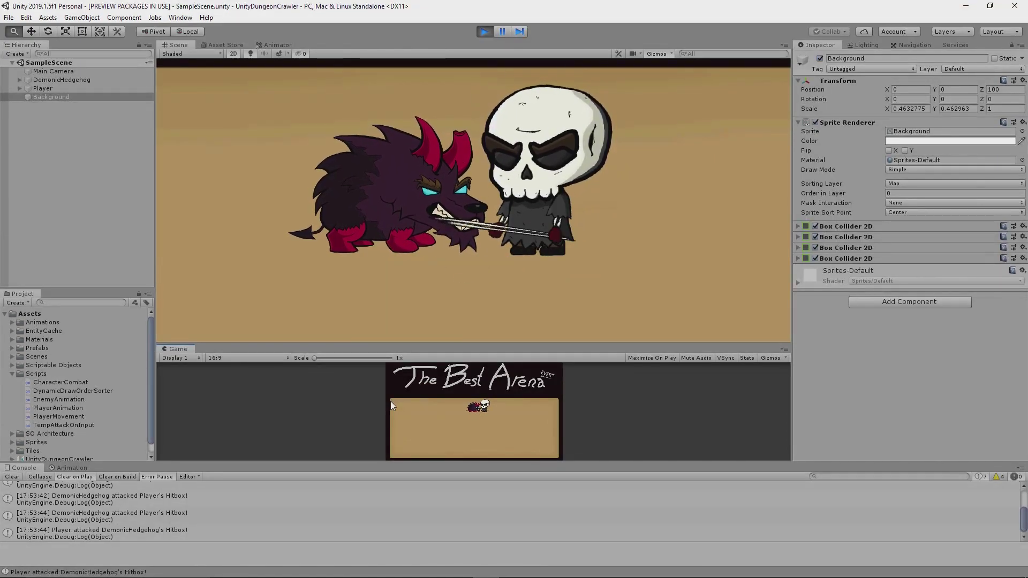
key("space")
key("space")
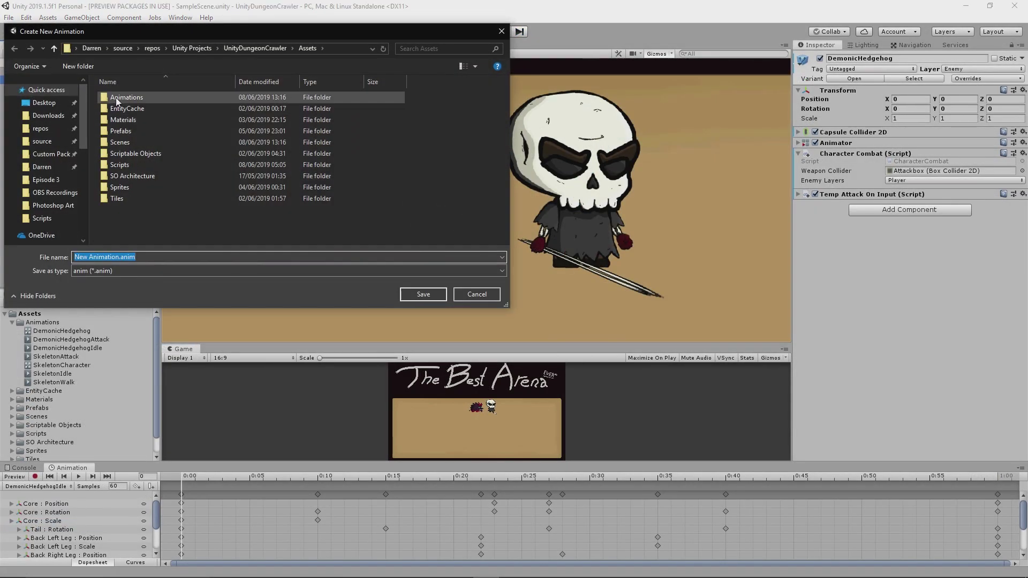
- Create a new hedgehog animation clip named DemonicHedgehogHurt.anim in the Animations folder
double_click(116, 98)
left_click(116, 97)
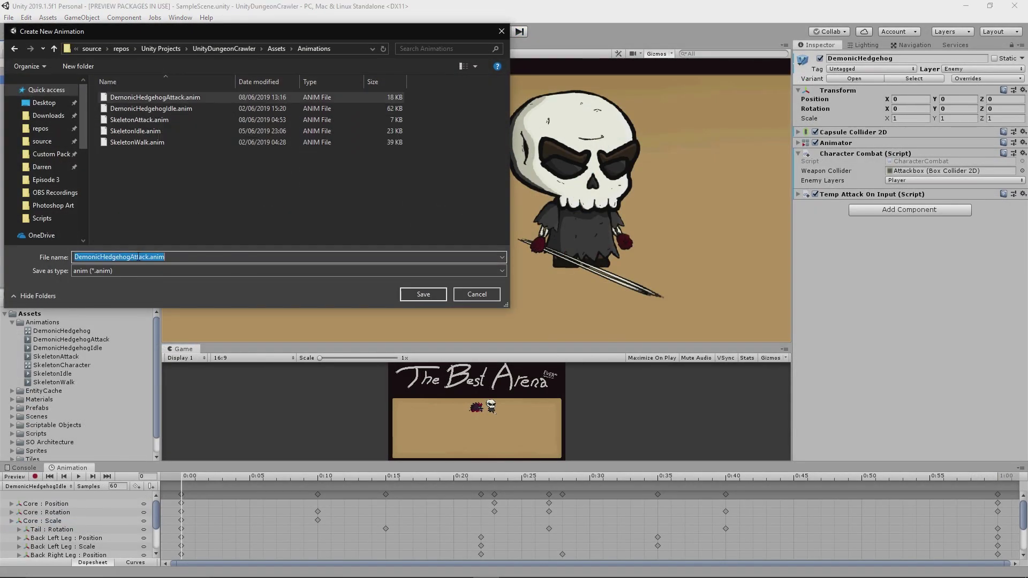
left_click_drag(131, 257, 149, 257)
type("Hurt")
key("Return")
- Add Position and Capsule Collider 2D properties to the DemonicHedgehogHurt clip, with end keys at 0:30, and list the remaining Transform properties
left_click(78, 511)
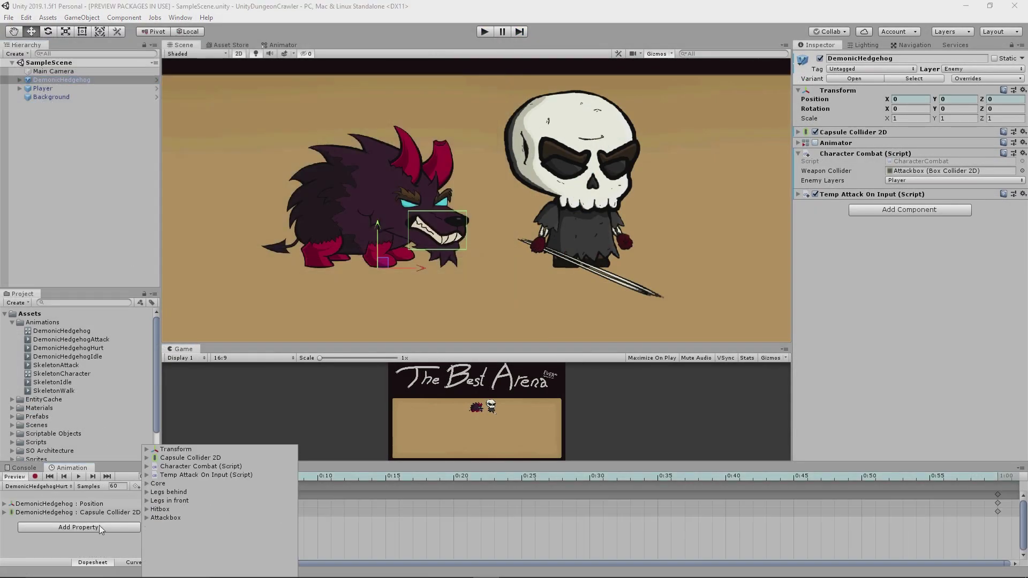
left_click(79, 527)
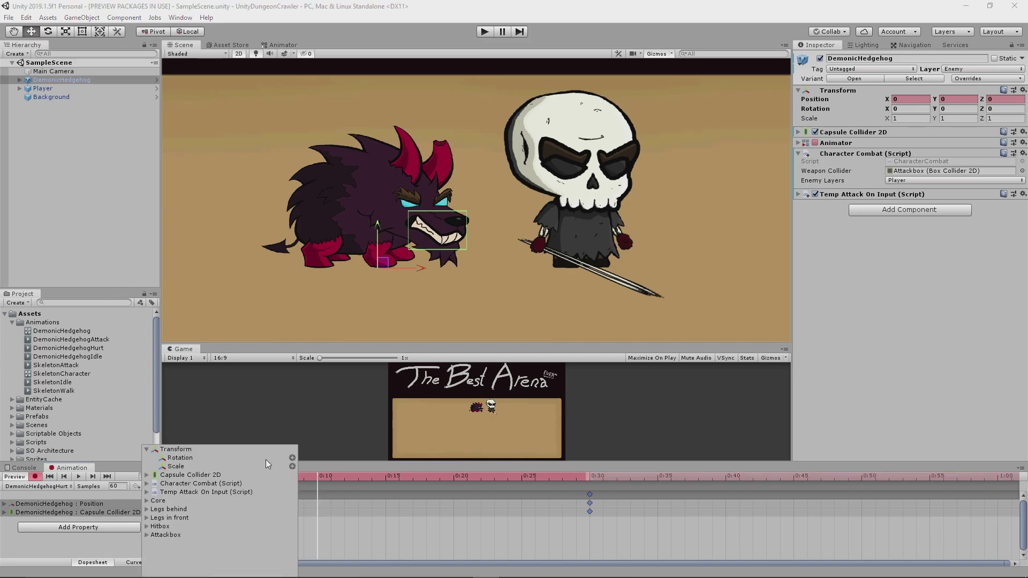
left_click(266, 458)
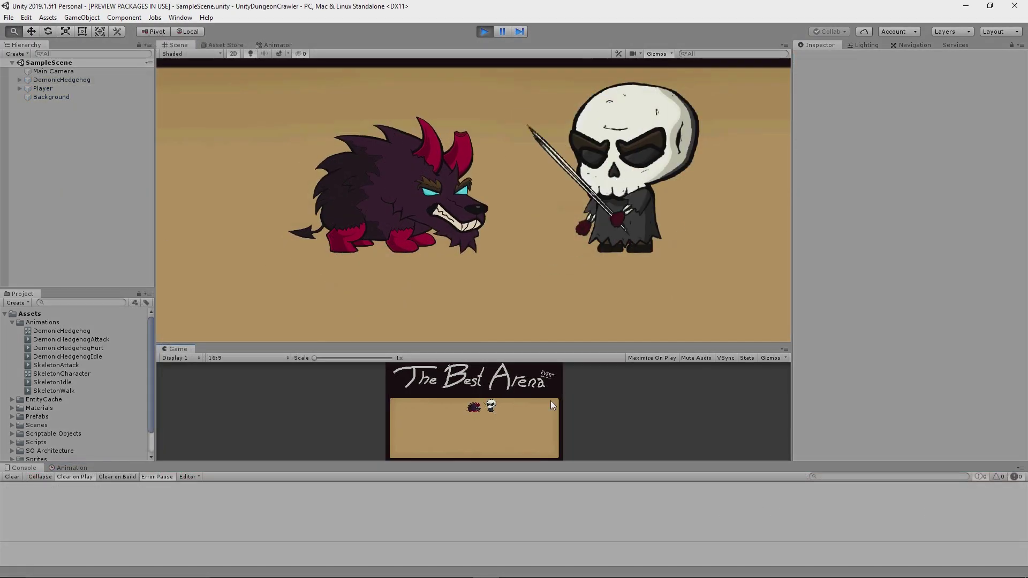
- Playtest the hurt reaction by moving the skeleton up to the hedgehog and striking it repeatedly in quick succession
key("a")
key("space")
key("d")
key("w")
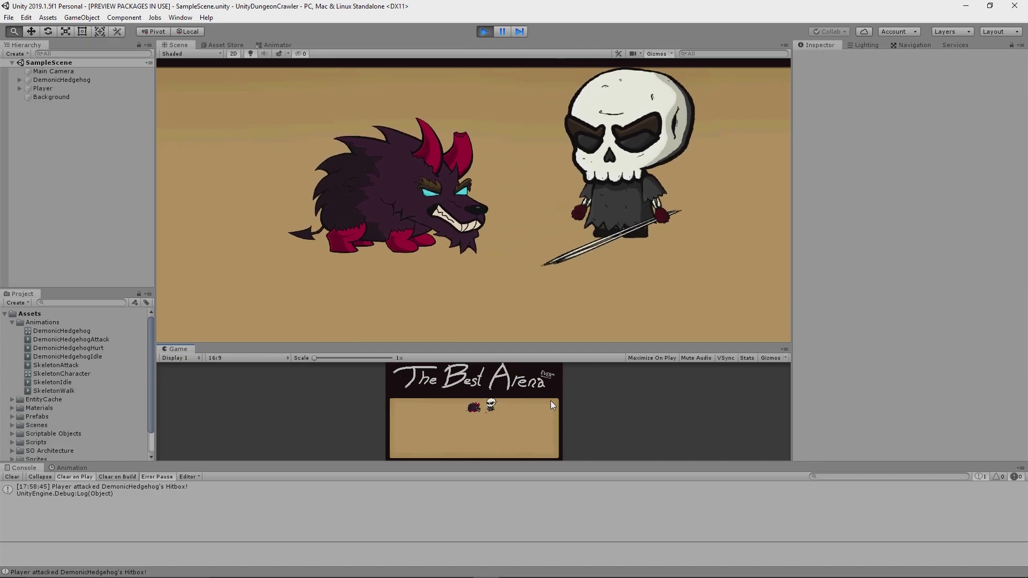
left_click(550, 401)
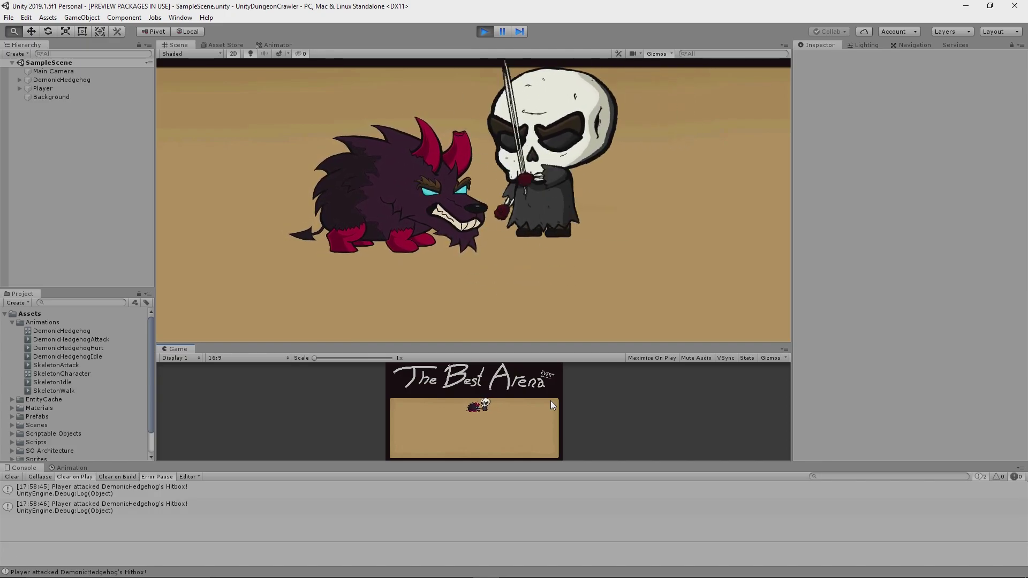
left_click(550, 401)
left_click(550, 400)
left_click(551, 400)
left_click(551, 400)
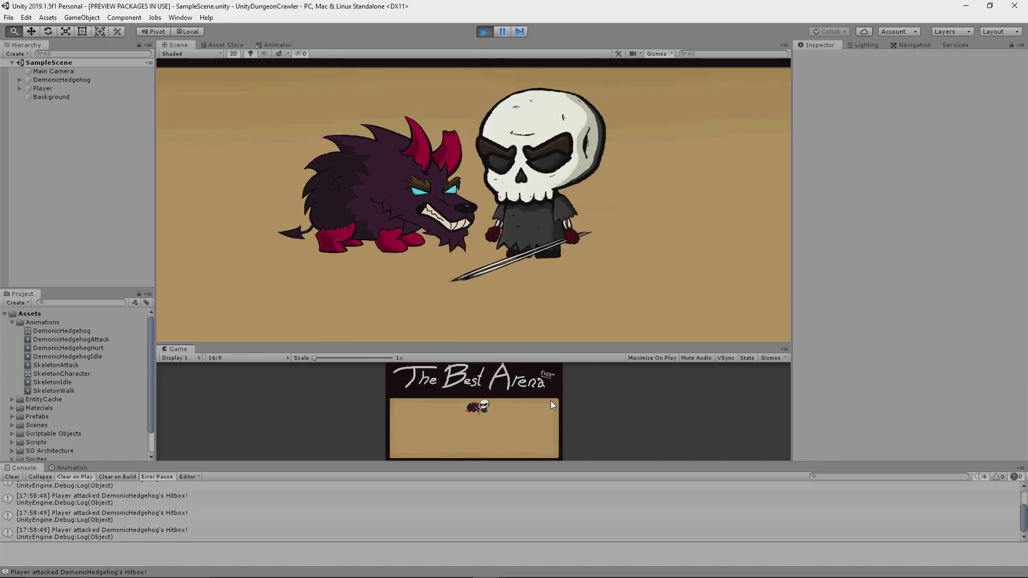
left_click(551, 400)
left_click(550, 400)
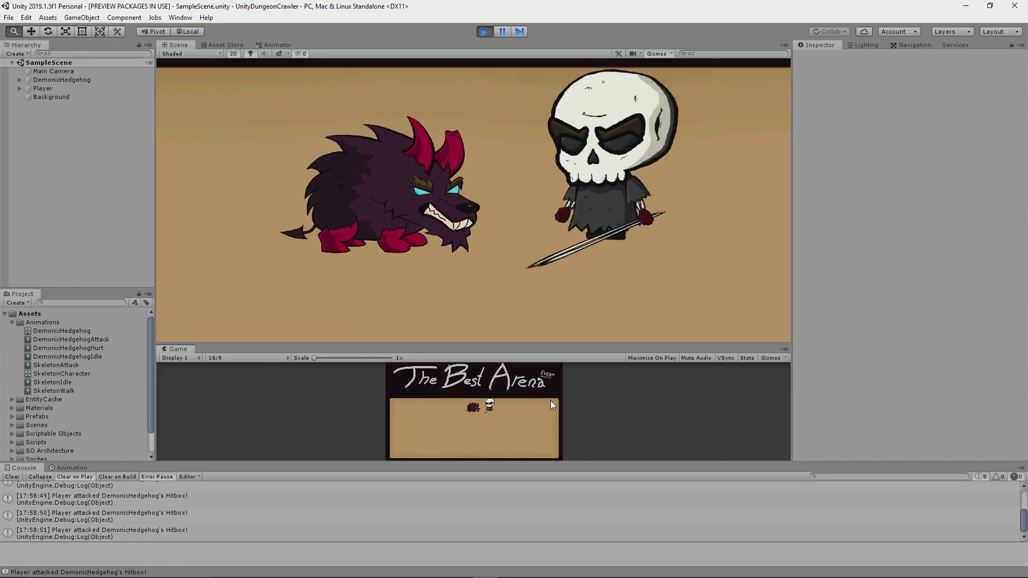
left_click(551, 400)
left_click(551, 400)
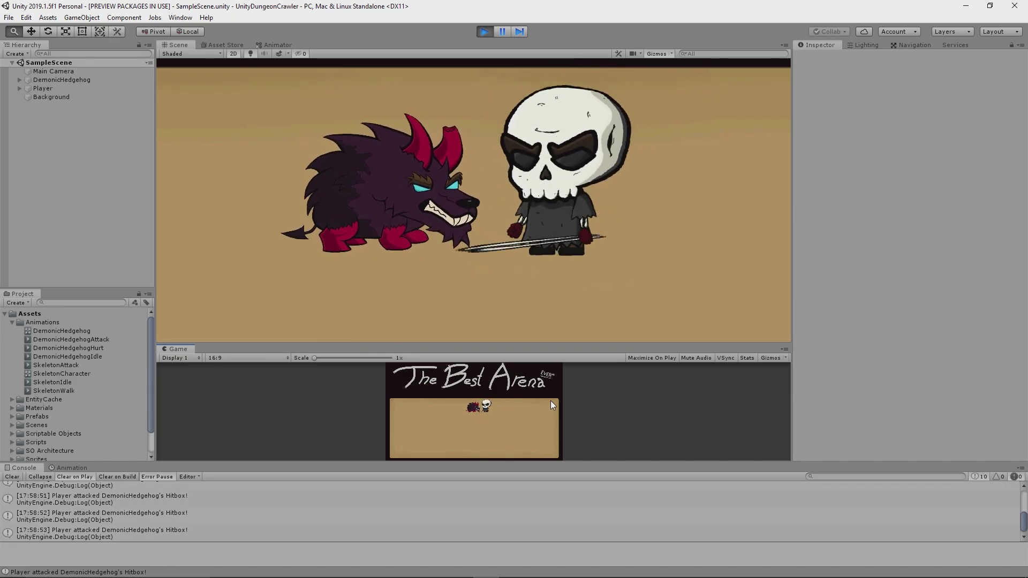
left_click(550, 400)
left_click(551, 400)
left_click(550, 400)
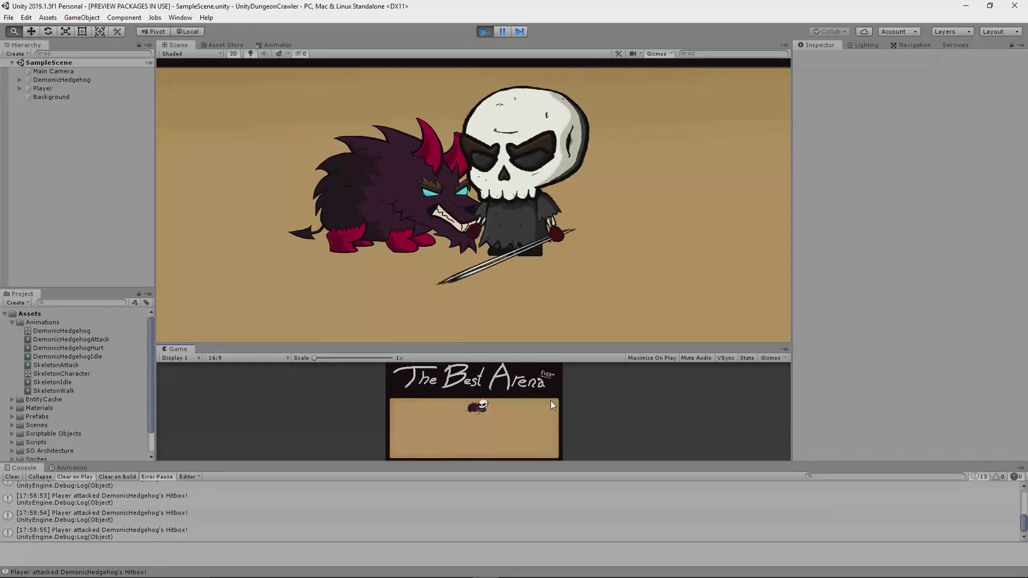
left_click(550, 401)
left_click(550, 401)
left_click(550, 401)
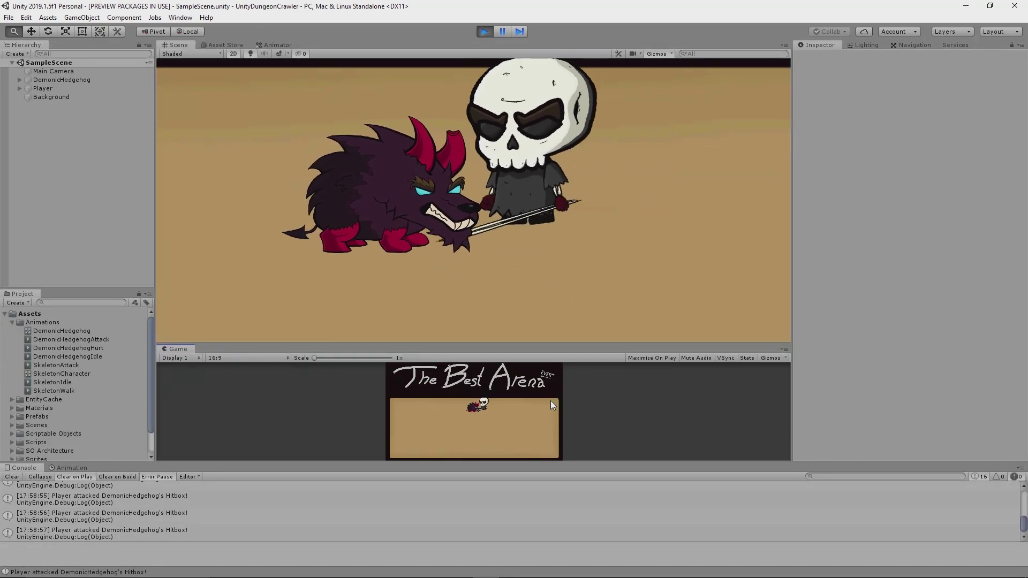
left_click(550, 400)
left_click(550, 400)
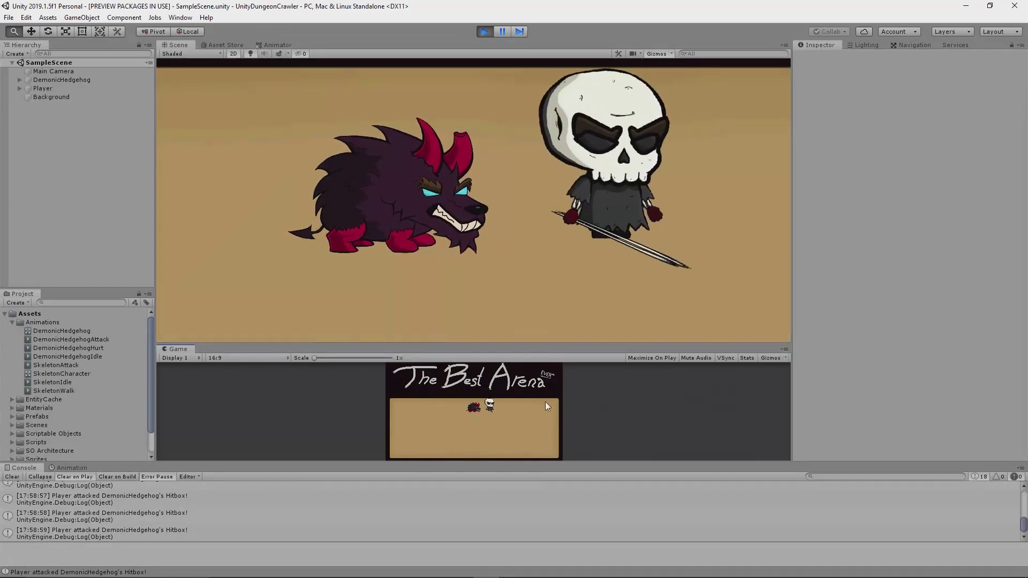
- Walk the skeleton back to the hedgehog between spaced strikes to examine how both characters react to each hit
key("a")
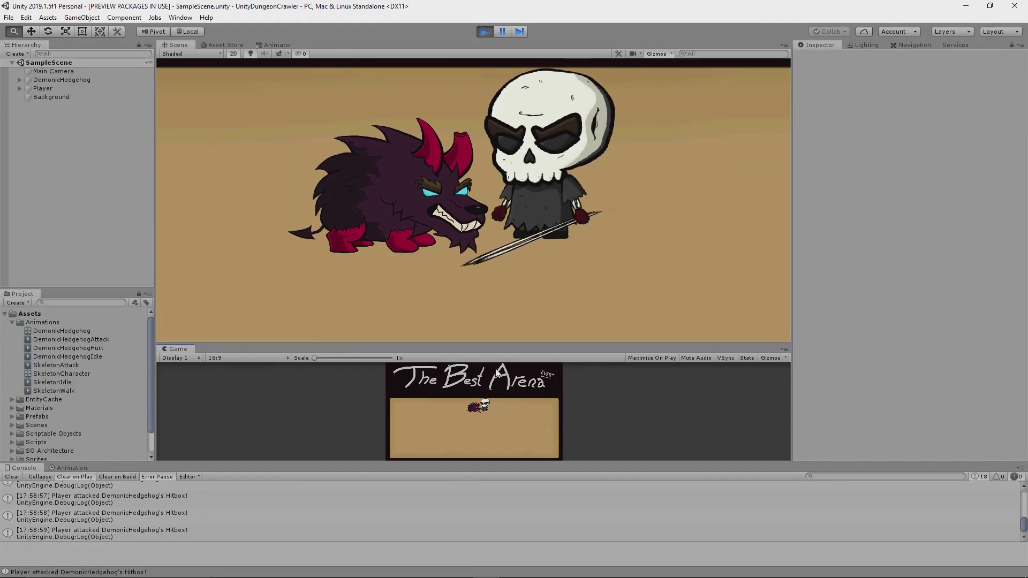
left_click(569, 374)
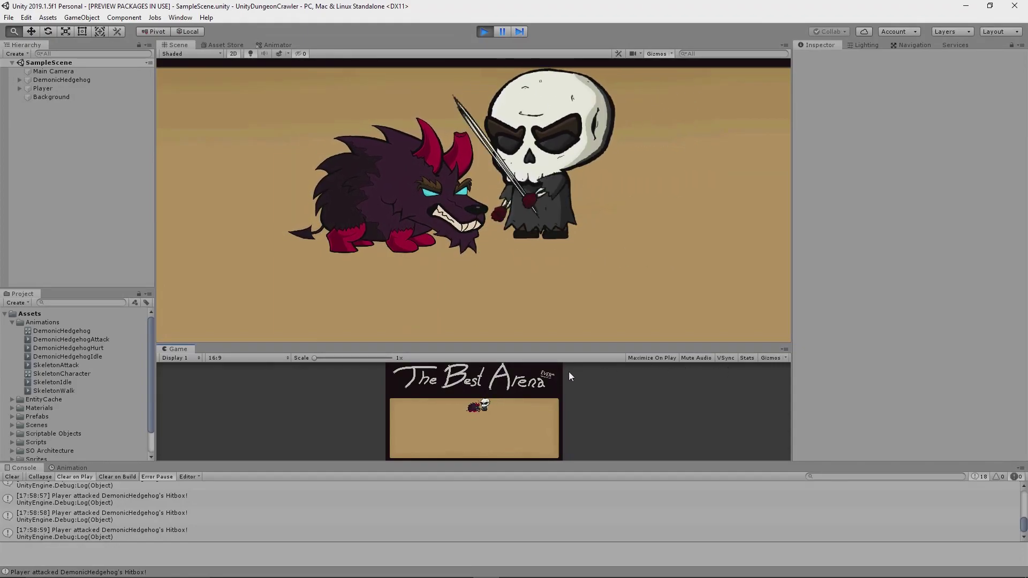
left_click(569, 372)
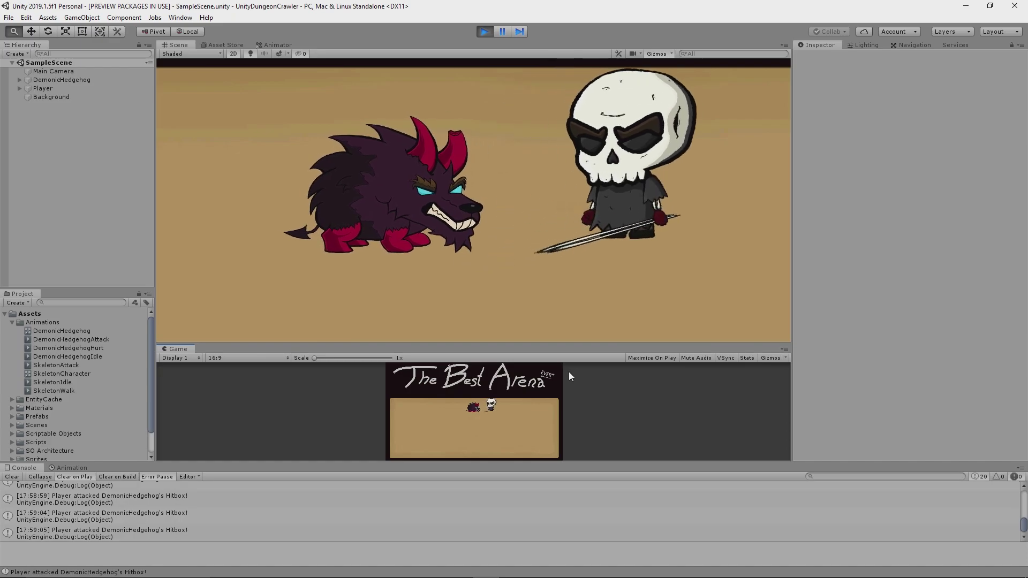
key("a")
left_click(569, 371)
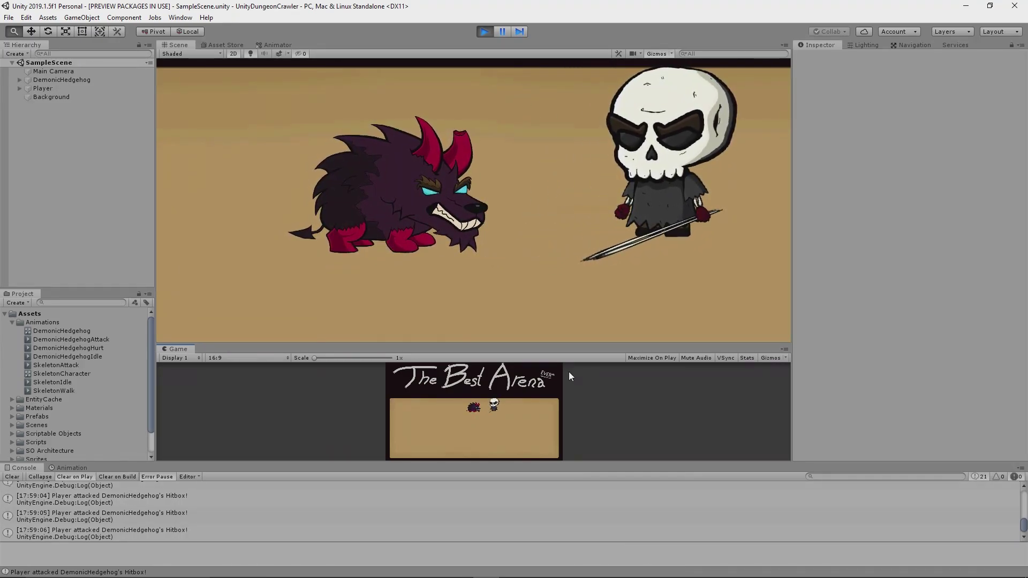
left_click(568, 374)
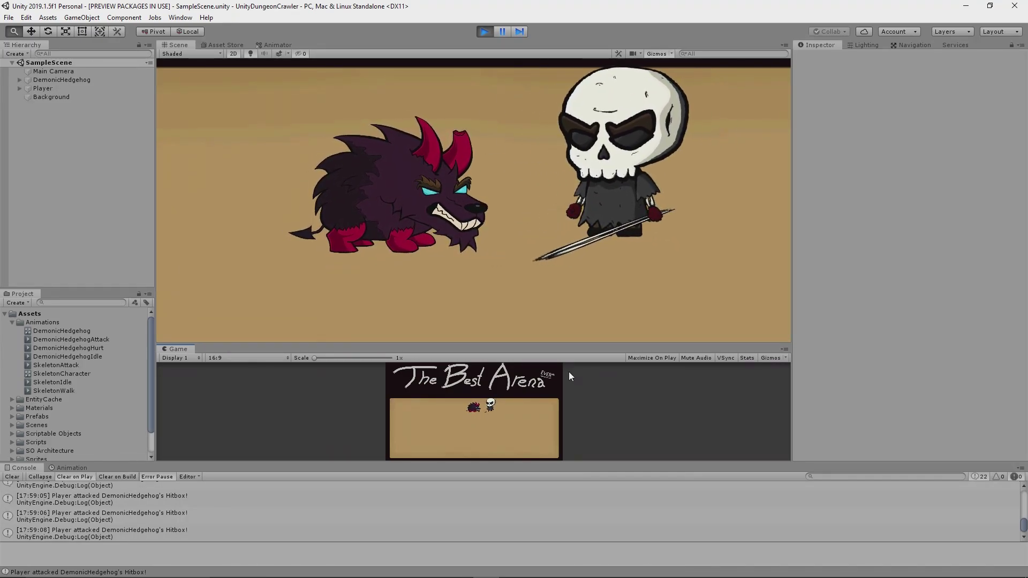
left_click(569, 371)
left_click(568, 372)
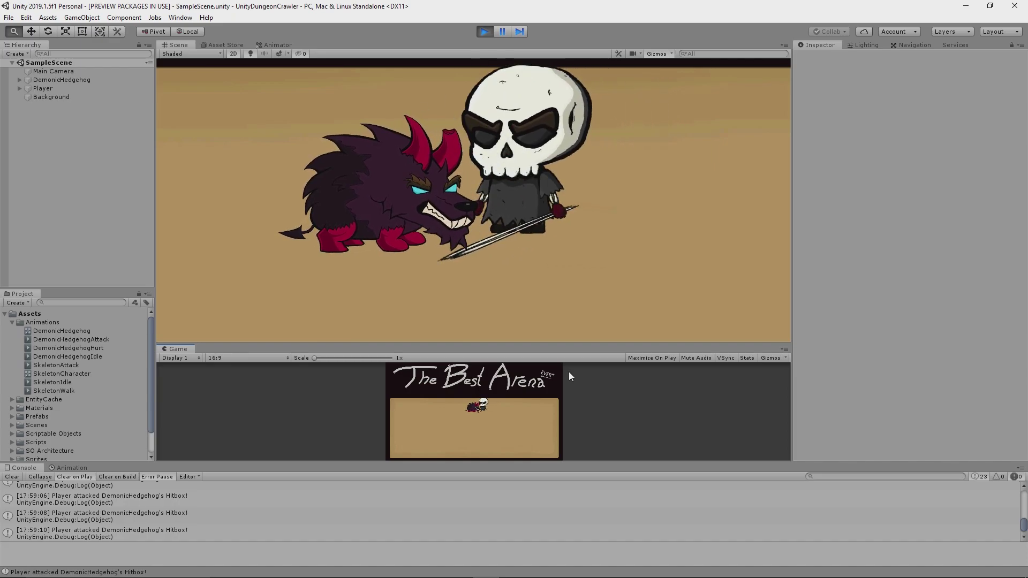
left_click(568, 371)
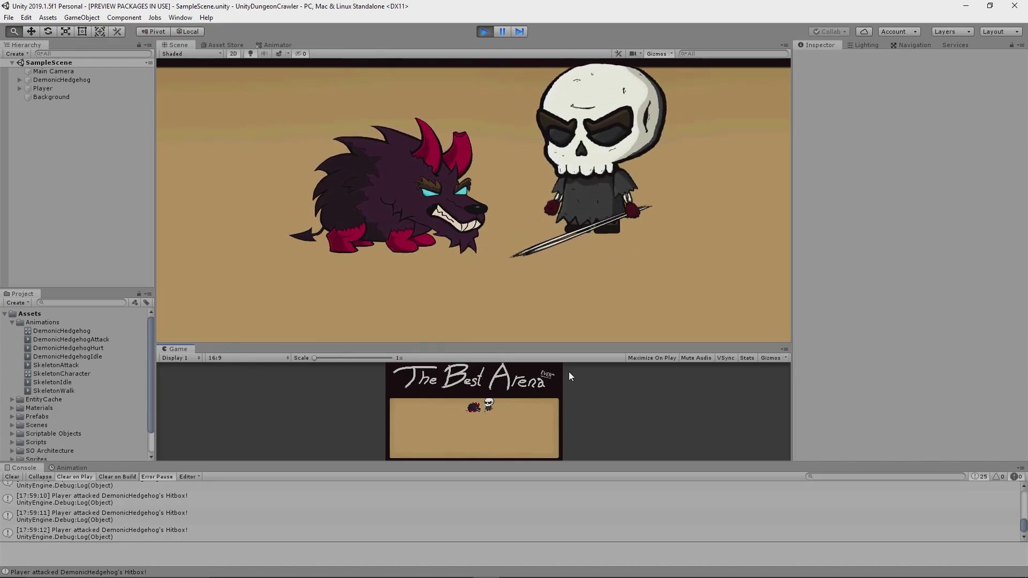
left_click(569, 372)
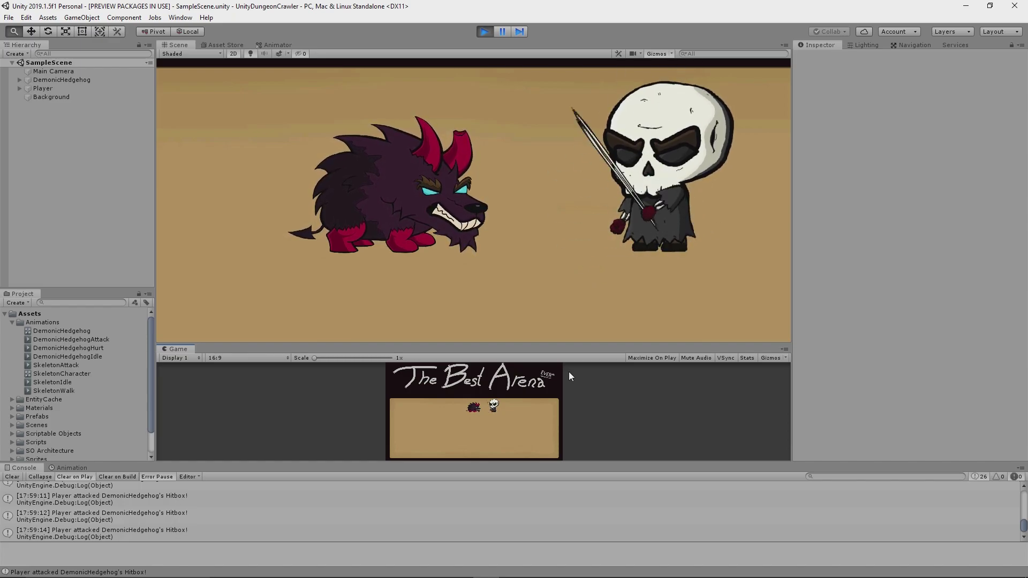
left_click(569, 371)
key("a")
left_click(568, 372)
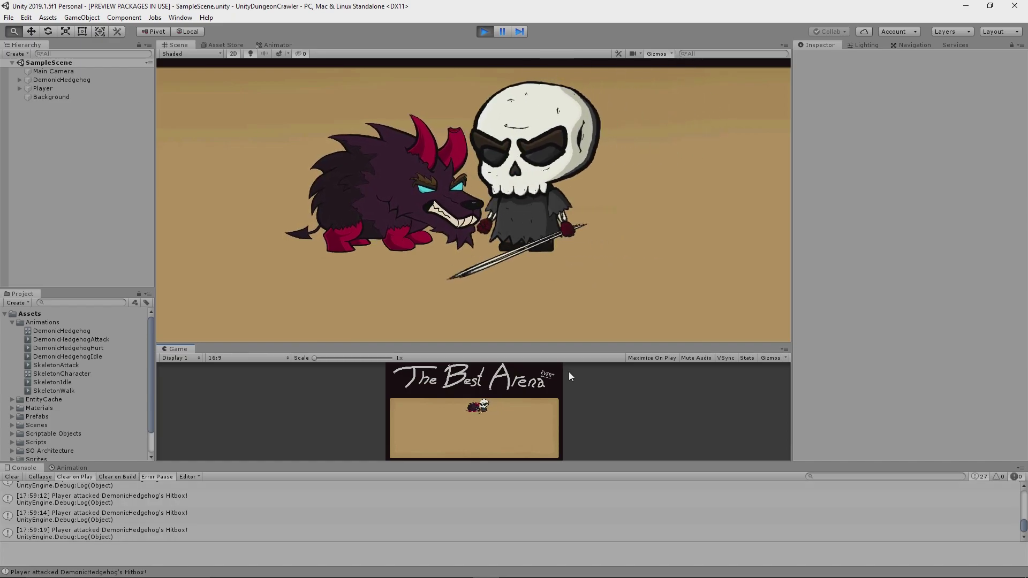
left_click(568, 372)
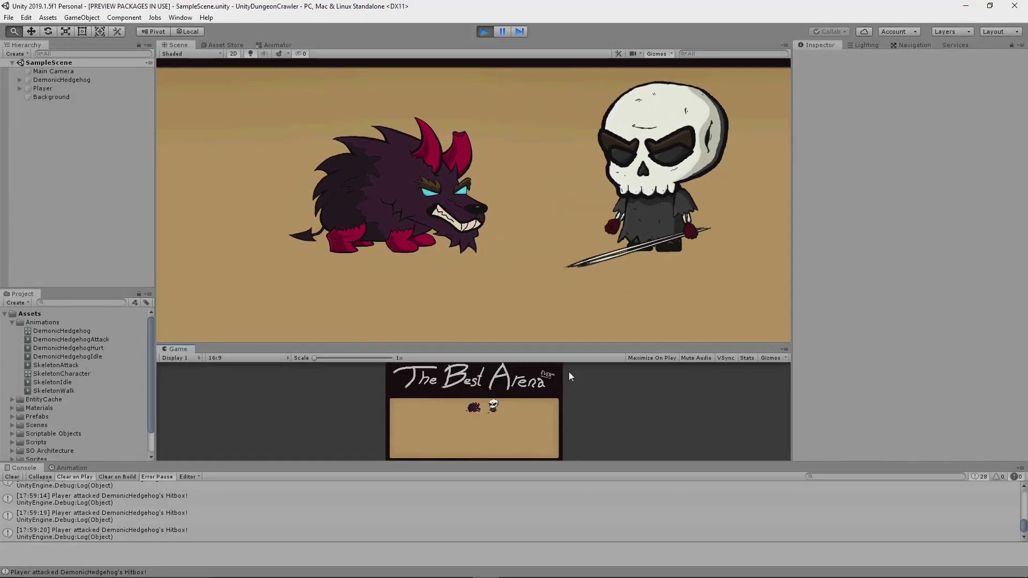
left_click(568, 371)
left_click(625, 369)
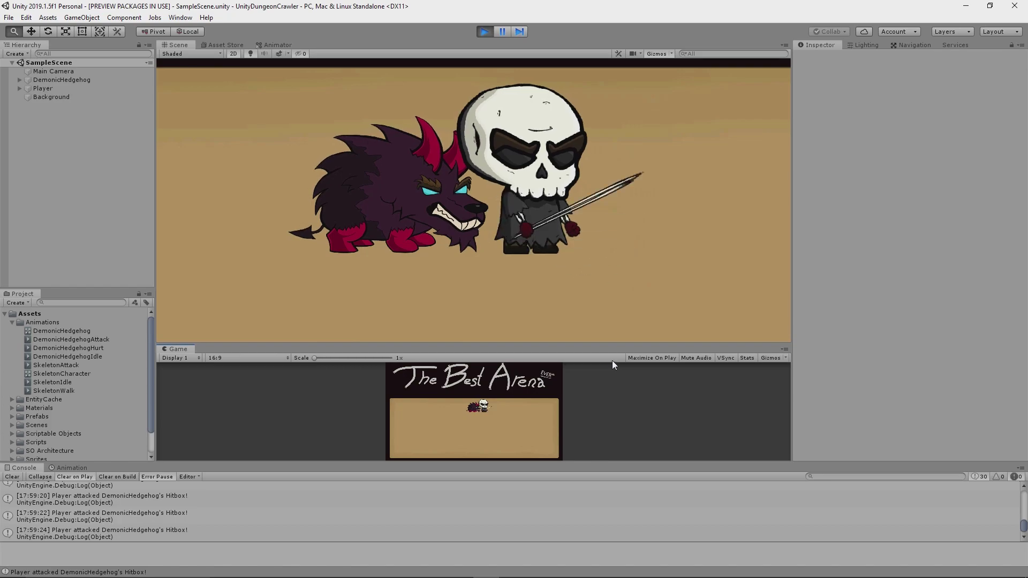
left_click(590, 368)
left_click(618, 368)
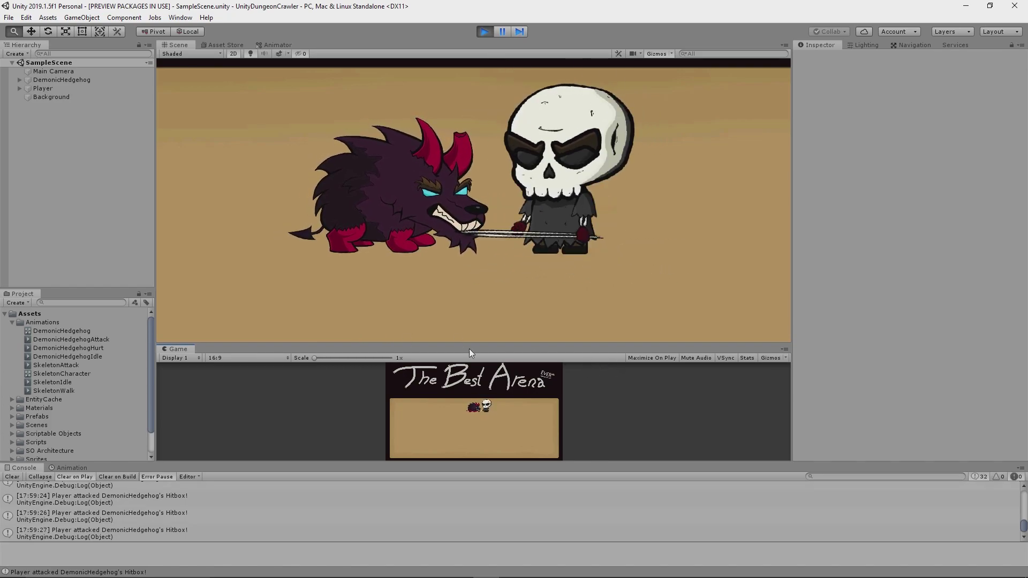
key("a")
key("d")
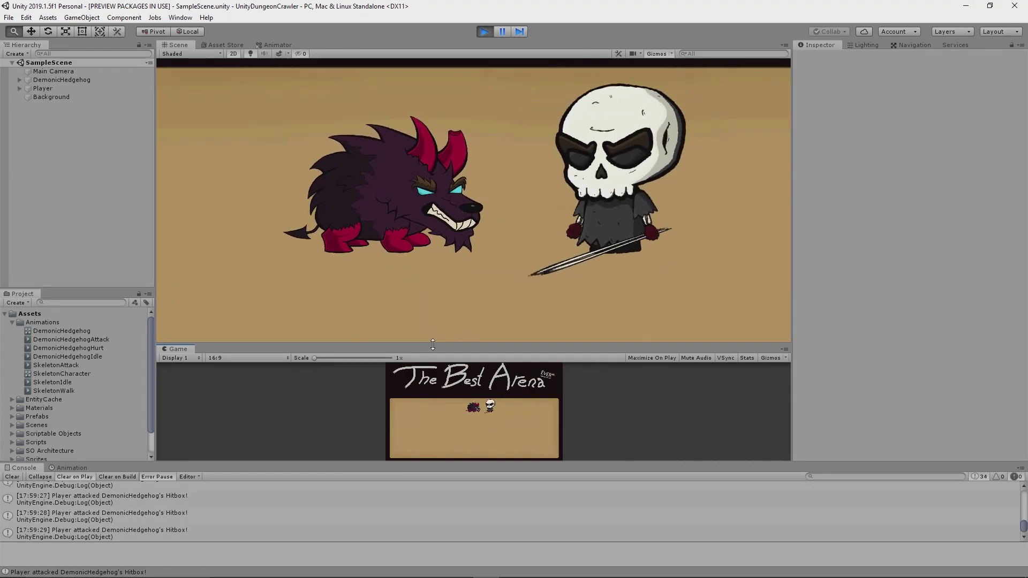